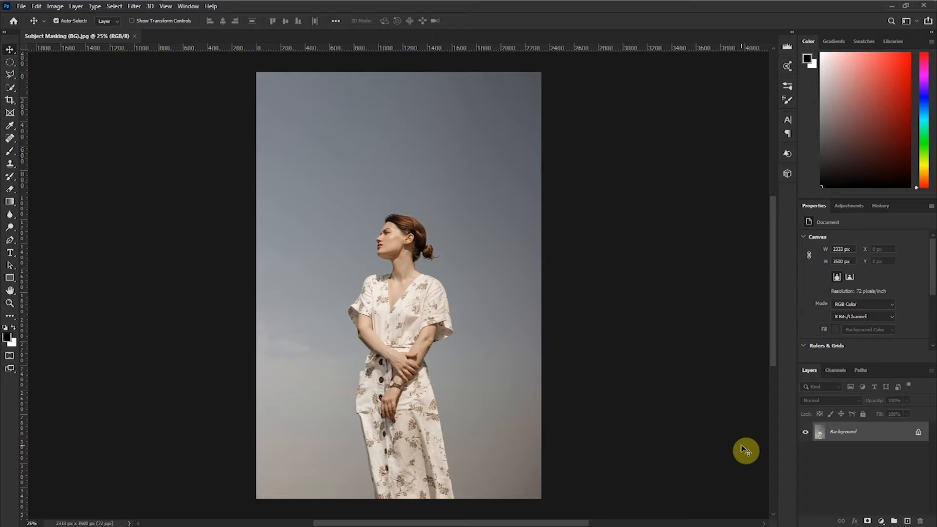
Duplicate the Background layer, hide the original, and rename the copy "Image"
key(ctrl+j)
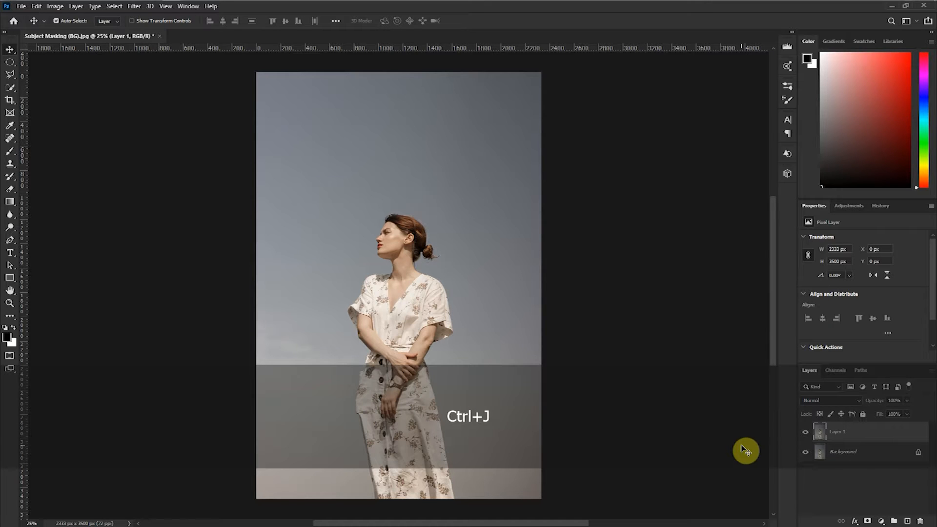
click(809, 452)
double_click(834, 432)
text(Image)
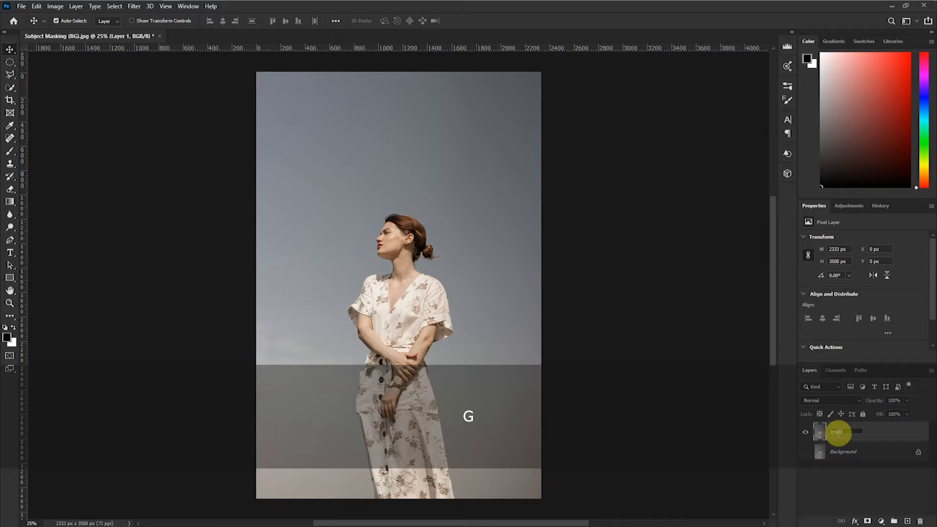
key(Return)
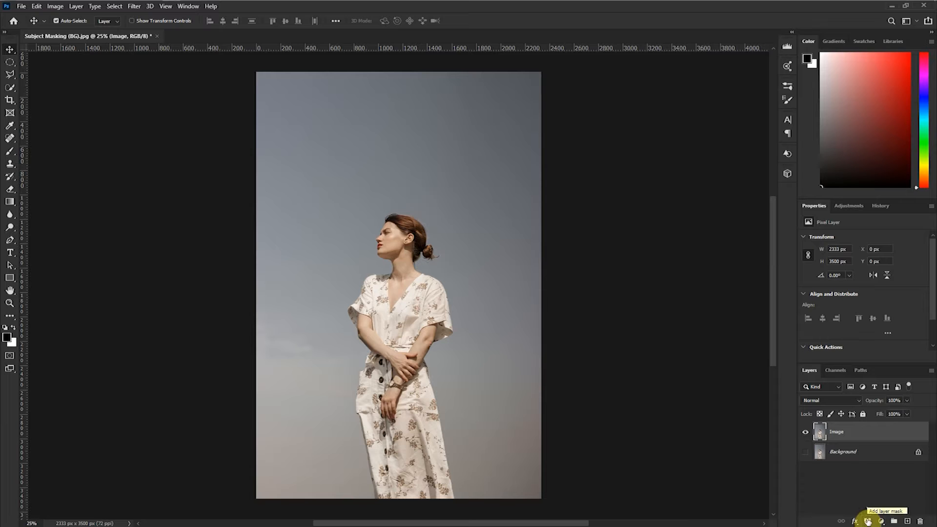
Add a layer mask to the Image layer and brush black on it over the sky beside the woman's face
click(868, 522)
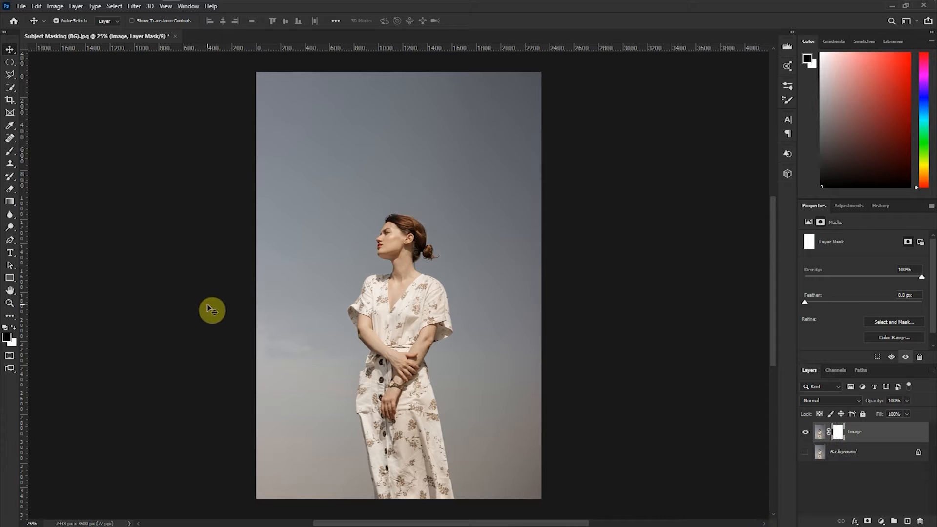
click(11, 153)
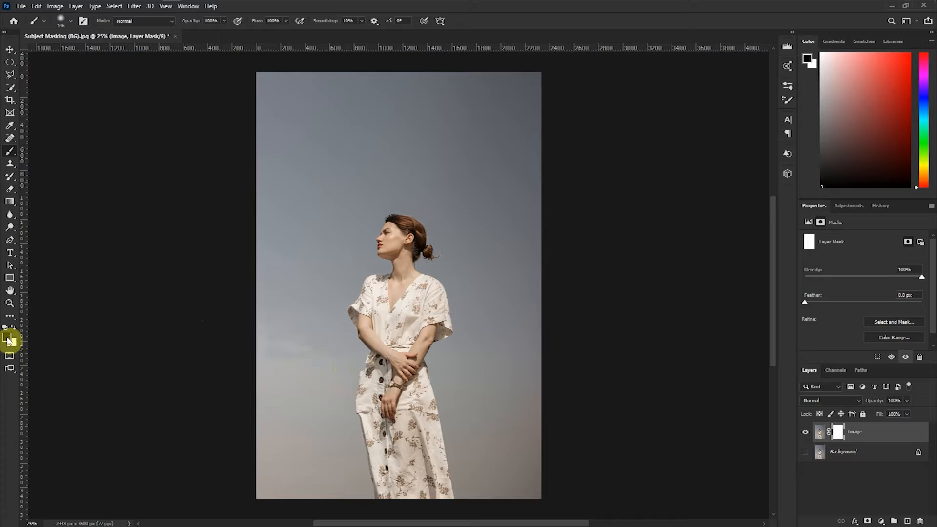
mouse_move(287, 256)
mouse_down()
mouse_move(322, 220)
mouse_move(293, 268)
mouse_move(316, 236)
mouse_move(305, 282)
mouse_move(327, 244)
mouse_move(324, 293)
mouse_move(343, 247)
mouse_move(340, 311)
mouse_up()
key(ctrl)
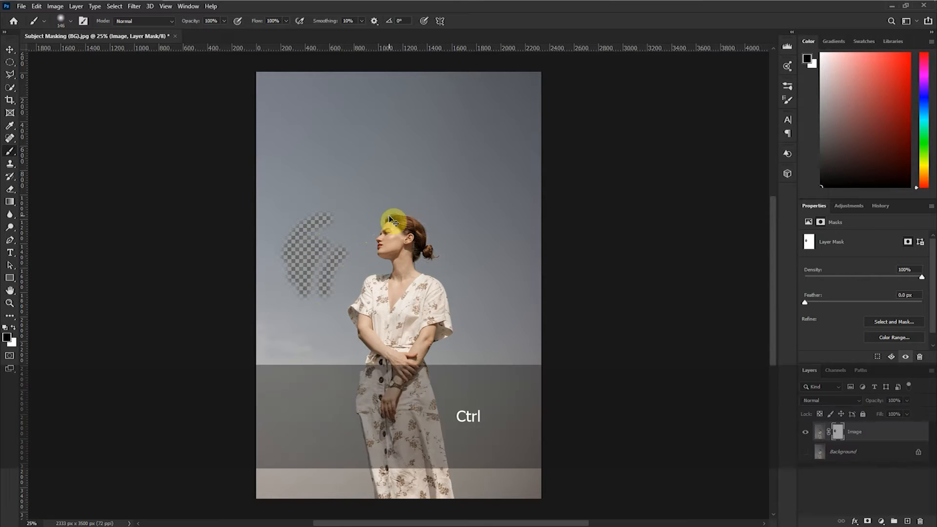
Paint white on the layer mask to restore the hidden patch of sky
click(13, 328)
mouse_move(333, 220)
mouse_down()
mouse_move(279, 239)
mouse_move(303, 226)
mouse_move(308, 241)
mouse_move(272, 266)
mouse_move(297, 242)
mouse_move(333, 235)
mouse_move(291, 268)
mouse_move(291, 283)
mouse_move(324, 243)
mouse_move(307, 288)
mouse_move(312, 316)
mouse_up()
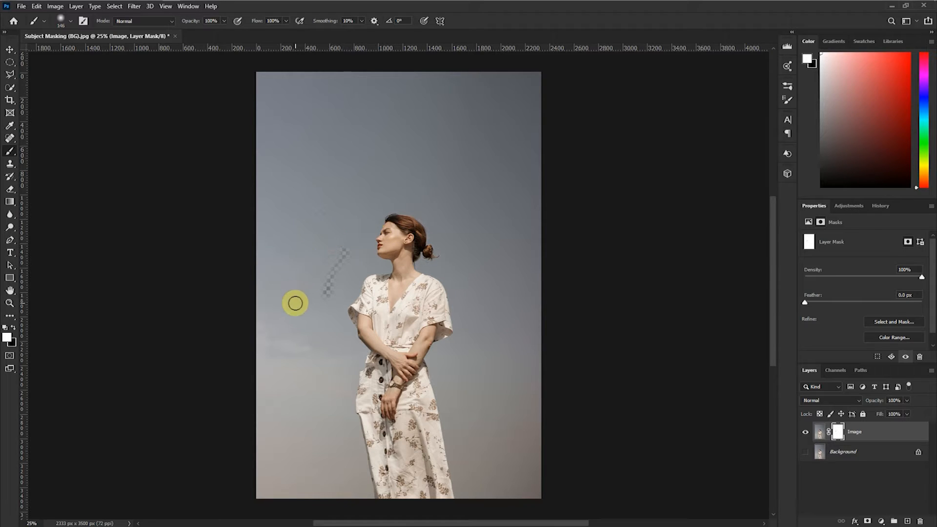
drag(313, 309, 345, 249)
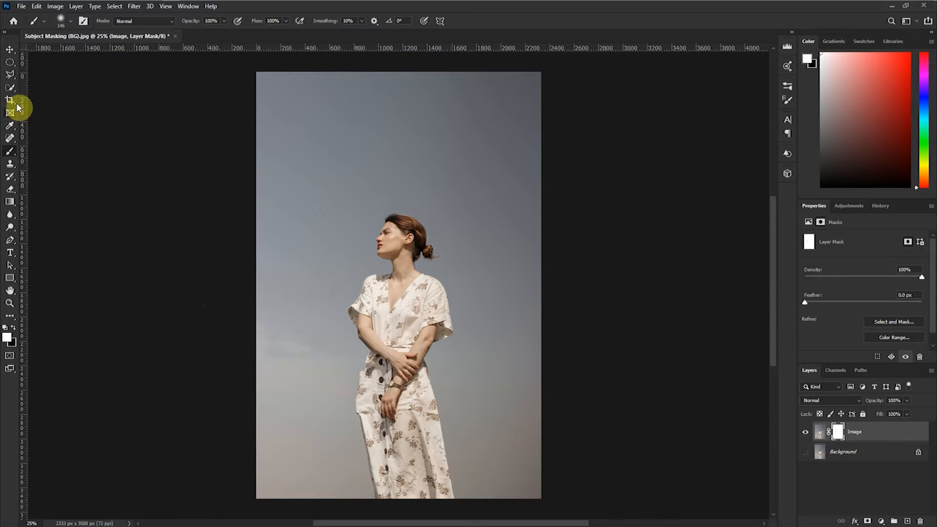
Select the woman with the Quick Selection tool and create a new layer via copy
click(10, 88)
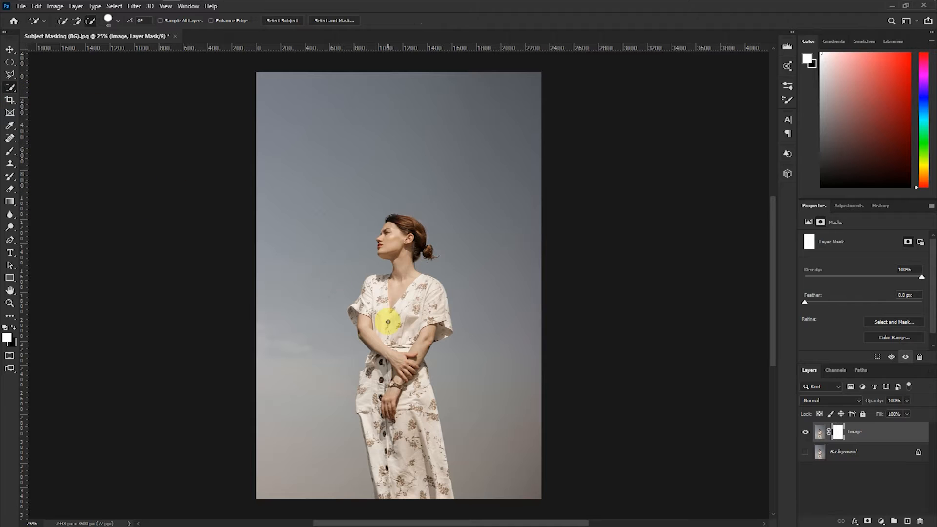
mouse_move(376, 292)
mouse_down()
mouse_move(405, 461)
mouse_move(435, 491)
mouse_move(433, 453)
mouse_move(389, 446)
mouse_move(376, 426)
mouse_move(377, 379)
mouse_move(429, 317)
mouse_move(441, 328)
mouse_move(398, 249)
mouse_move(413, 228)
mouse_move(426, 451)
mouse_move(401, 311)
mouse_up()
right_click(402, 311)
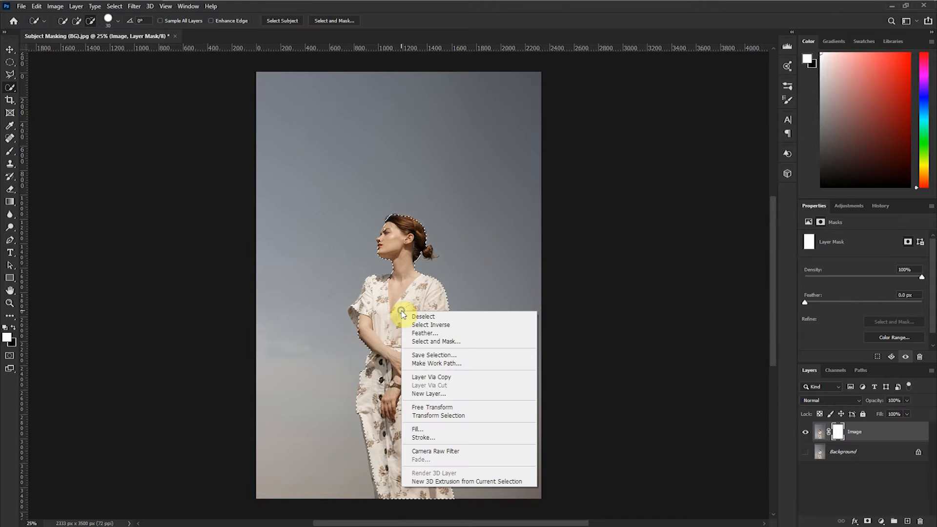
click(437, 379)
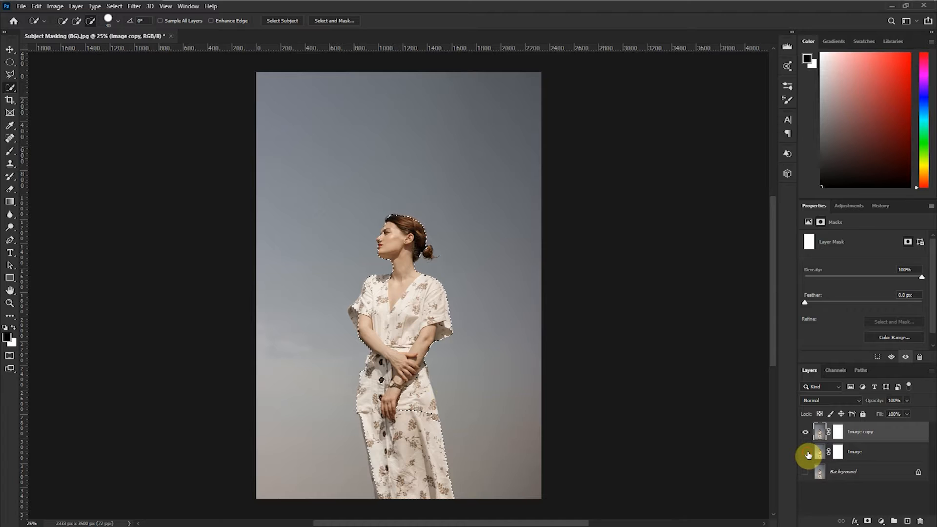
Try to cut the selected woman onto a new layer, and undo both the cut and the preceding layer copy
right_click(403, 322)
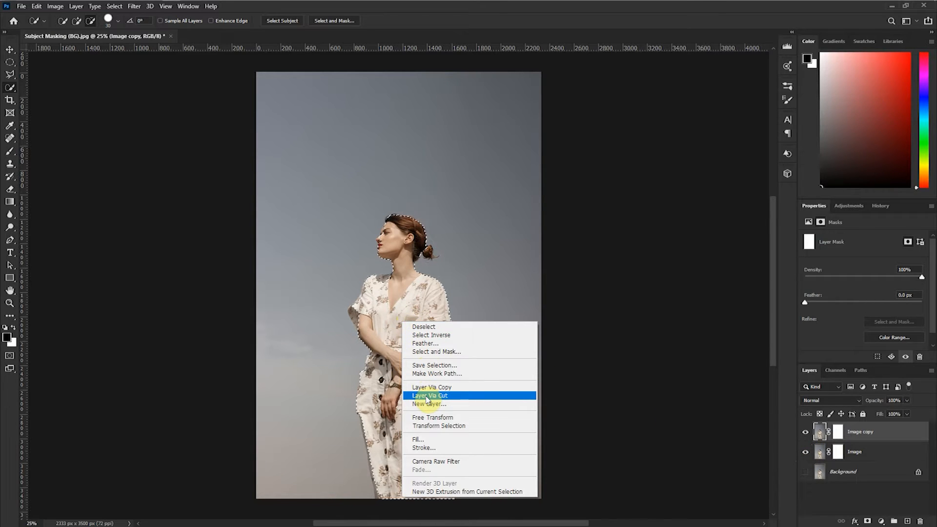
click(426, 397)
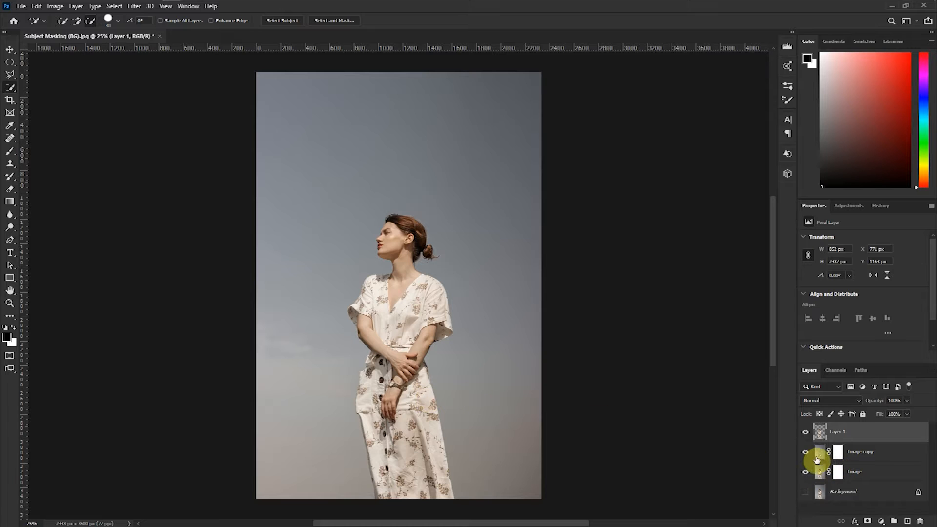
key(ctrl+z)
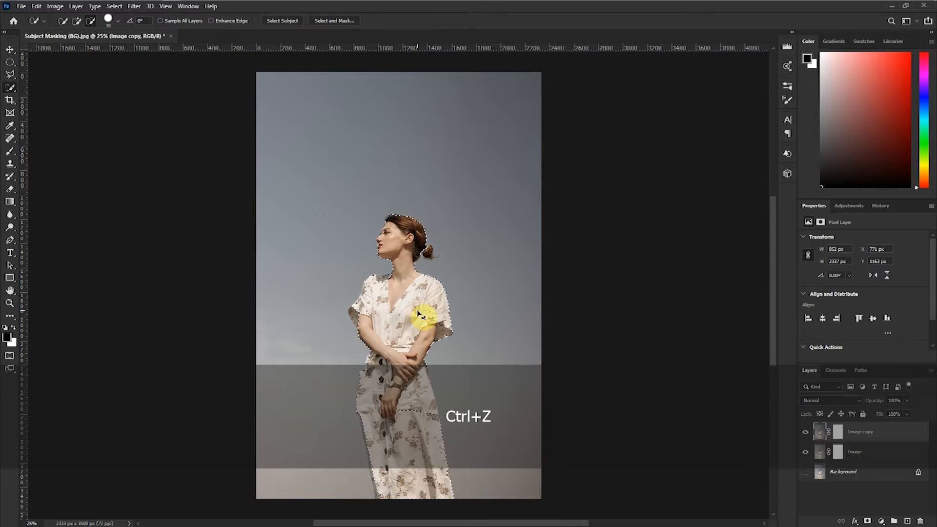
key(ctrl+z)
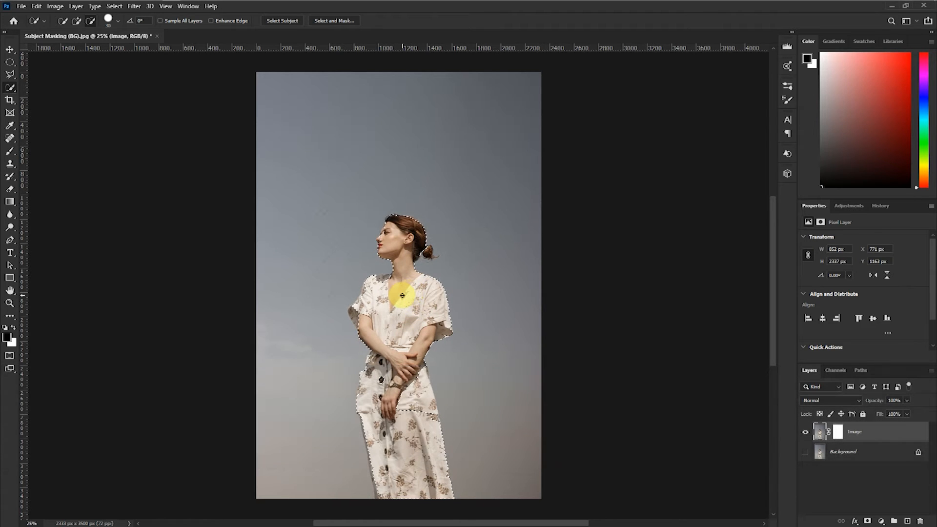
Cut the selected woman from the Image layer onto a new layer and hide the Image layer
right_click(395, 297)
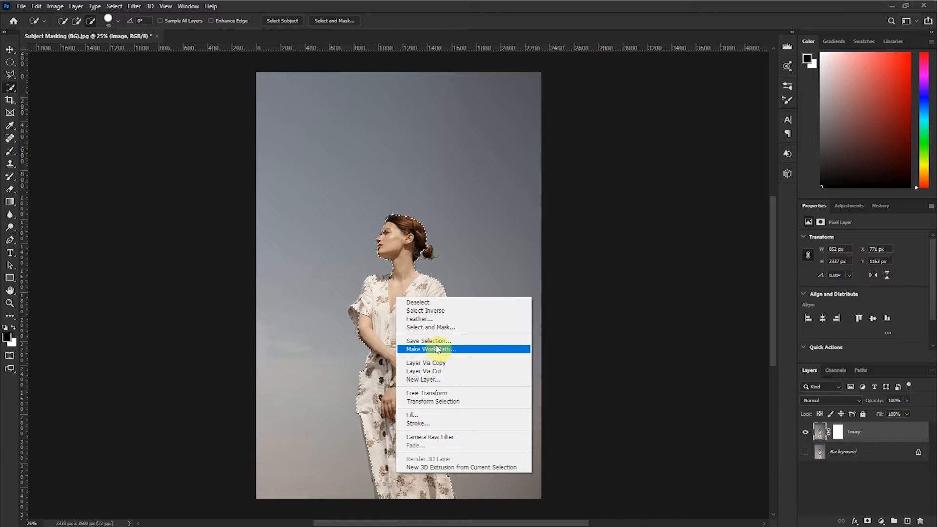
click(437, 375)
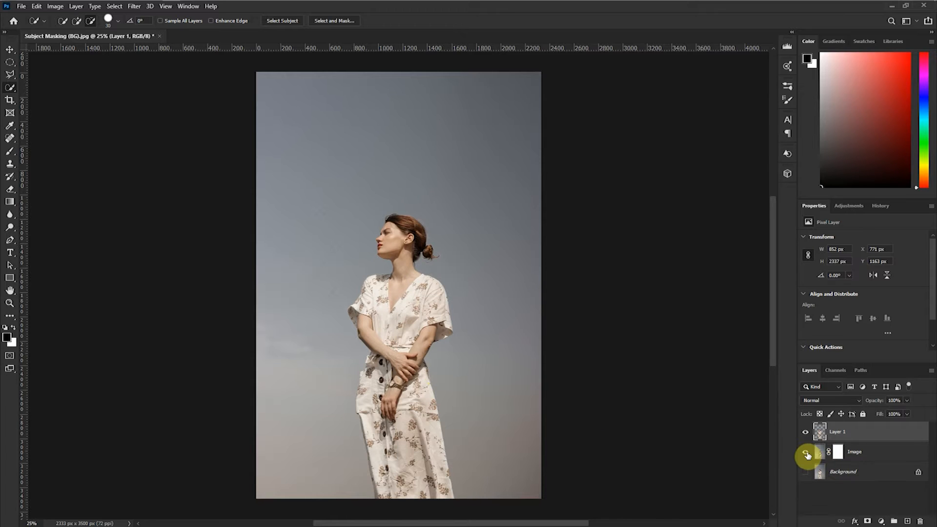
click(804, 454)
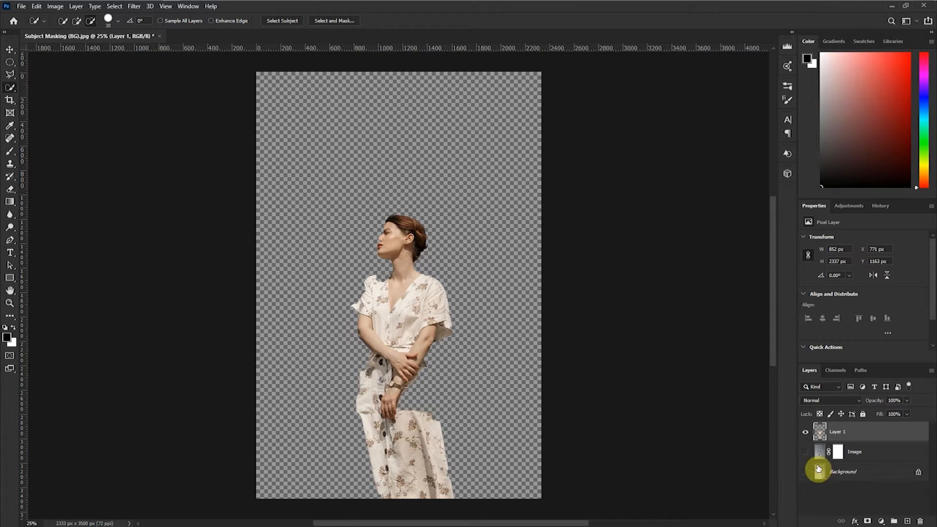
Undo cutting the woman onto a separate layer, and clear the selection around her
key(ctrl+plus)
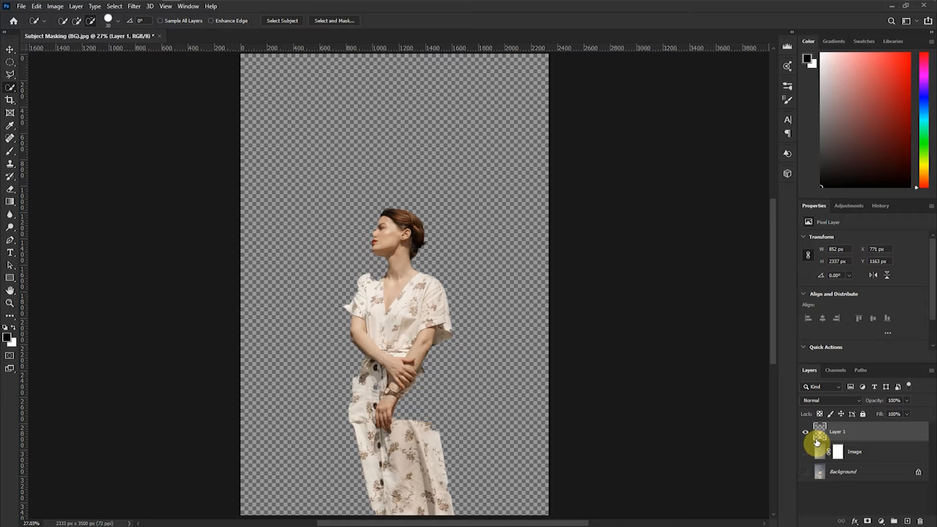
key(ctrl+z)
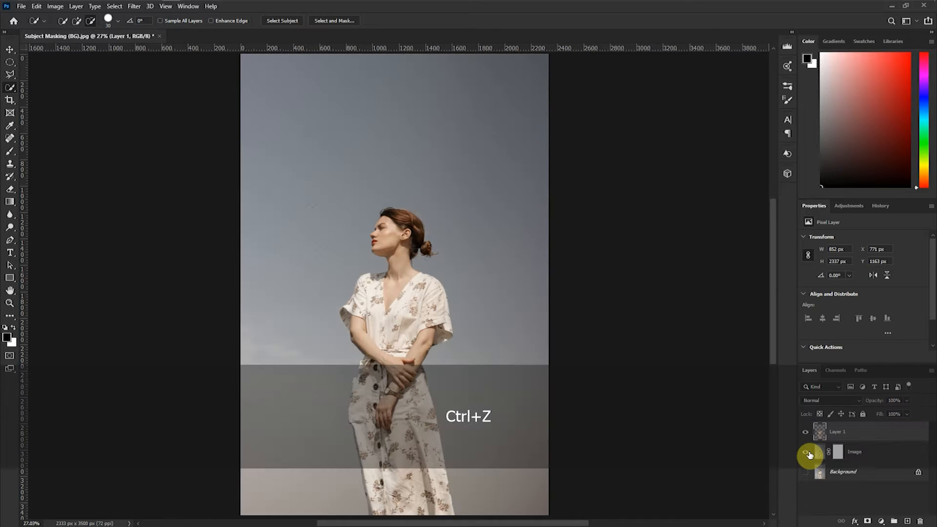
key(ctrl+z)
key(ctrl+z)
key(ctrl+z)
key(ctrl+z)
key(ctrl+z)
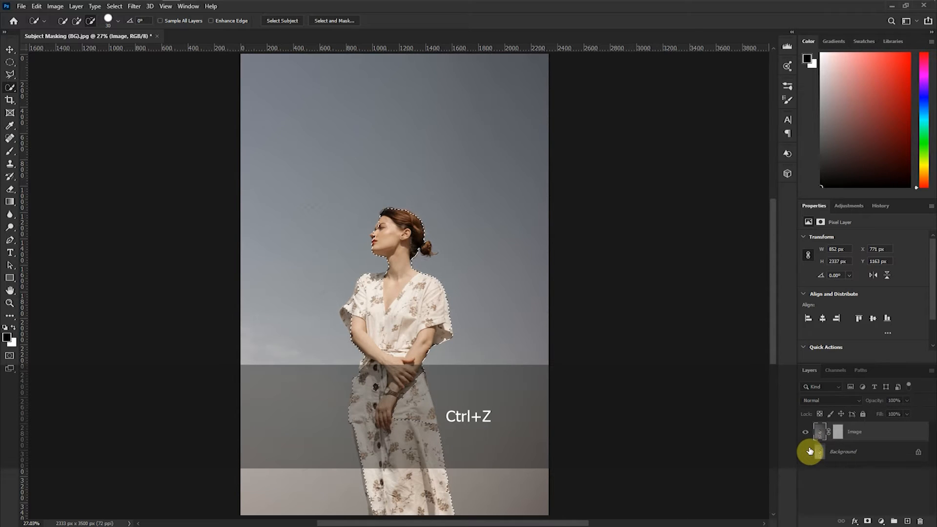
key(ctrl+z)
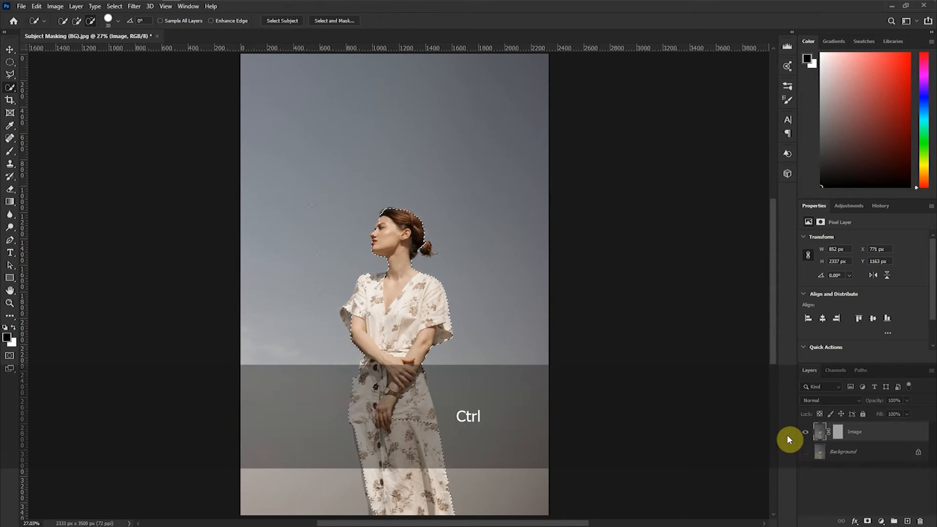
key(ctrl+d)
Target the Image layer's mask and select the entire sky background around the woman with the Quick Selection tool
mouse_move(350, 267)
mouse_down()
mouse_move(336, 339)
mouse_move(359, 460)
mouse_up()
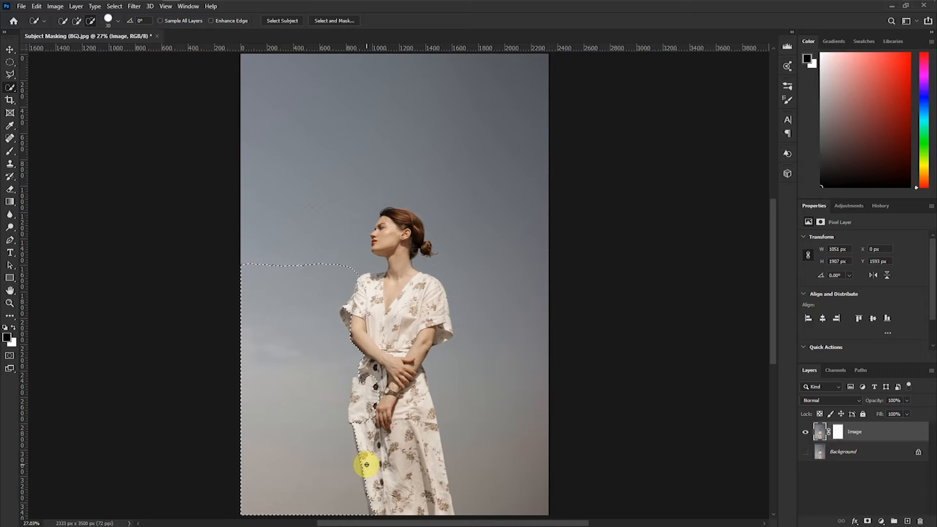
key(ctrl+z)
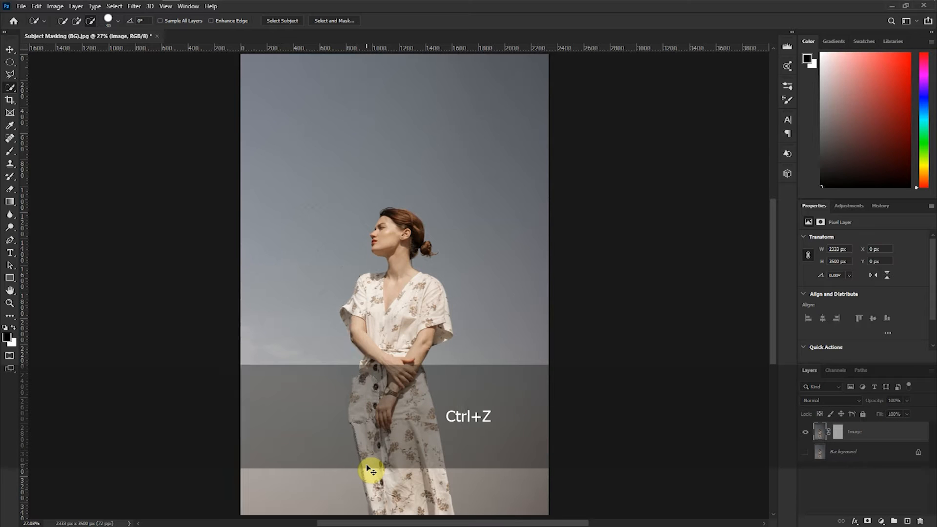
click(838, 435)
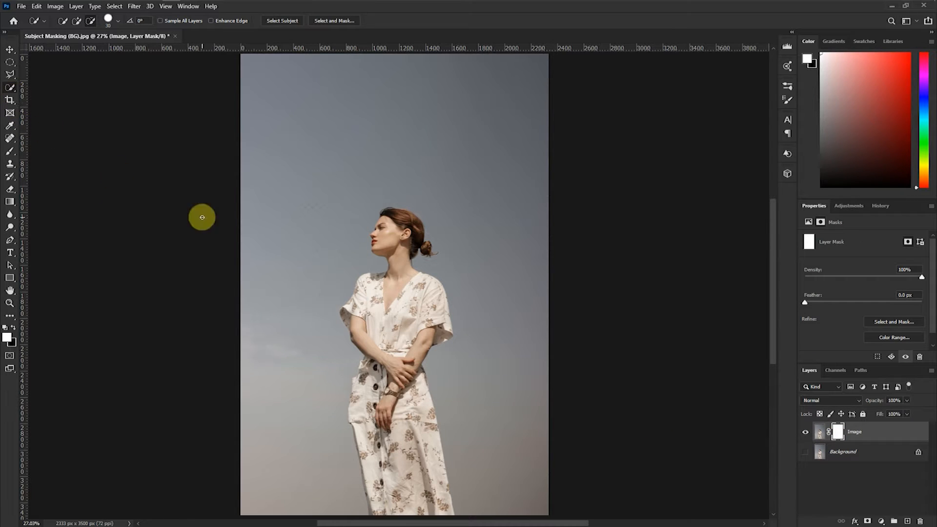
mouse_move(464, 496)
mouse_down()
mouse_move(440, 377)
mouse_move(477, 329)
mouse_move(431, 264)
mouse_move(448, 247)
mouse_move(412, 198)
mouse_move(382, 199)
mouse_move(370, 212)
mouse_move(346, 298)
mouse_move(347, 357)
mouse_up()
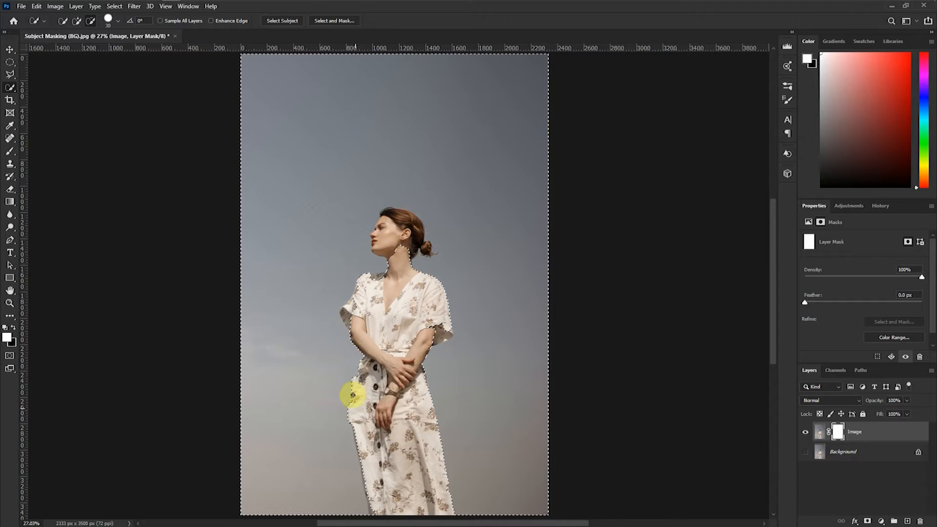
Fill the selected background on the layer mask with Black in Normal mode at 100% opacity, and deselect
right_click(311, 236)
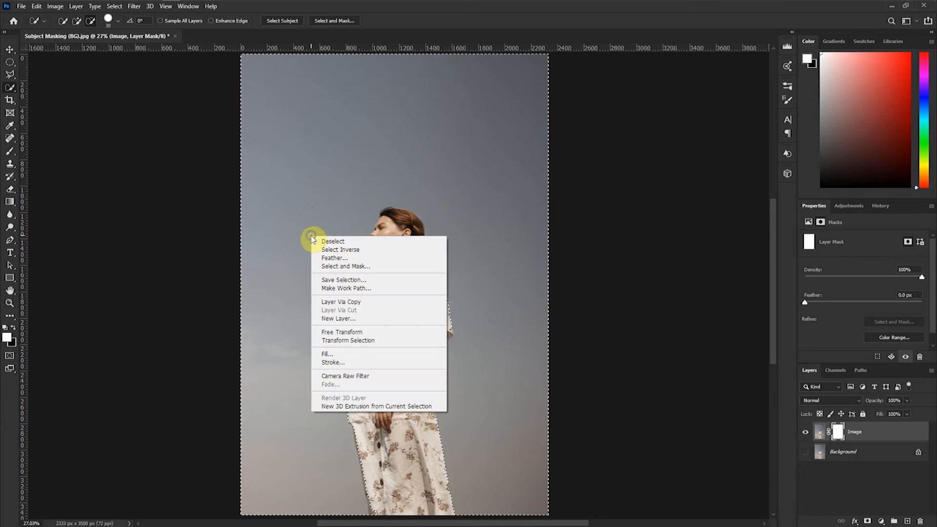
click(326, 354)
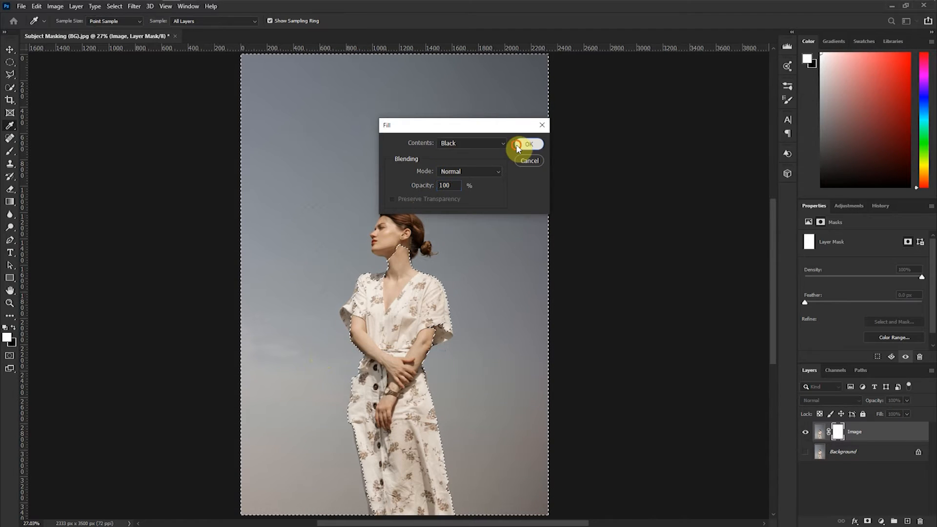
click(518, 143)
key(w)
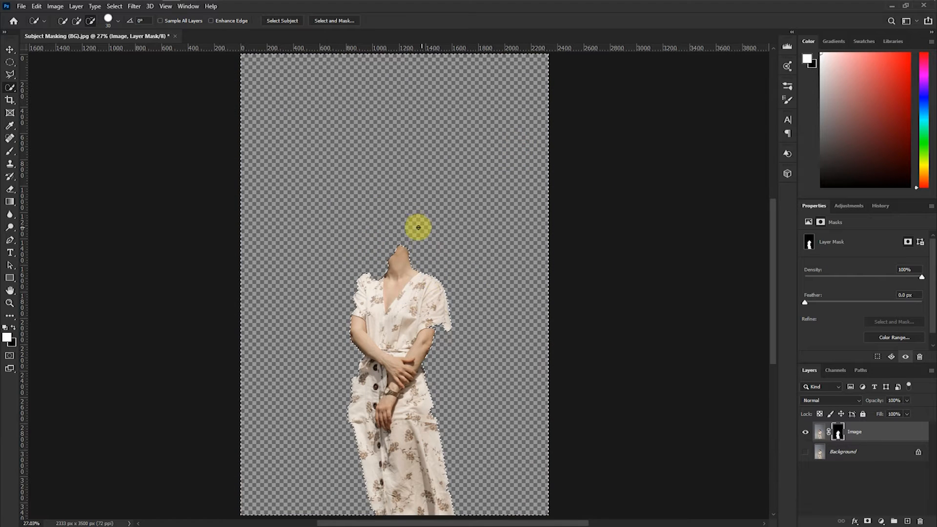
key(ctrl+d)
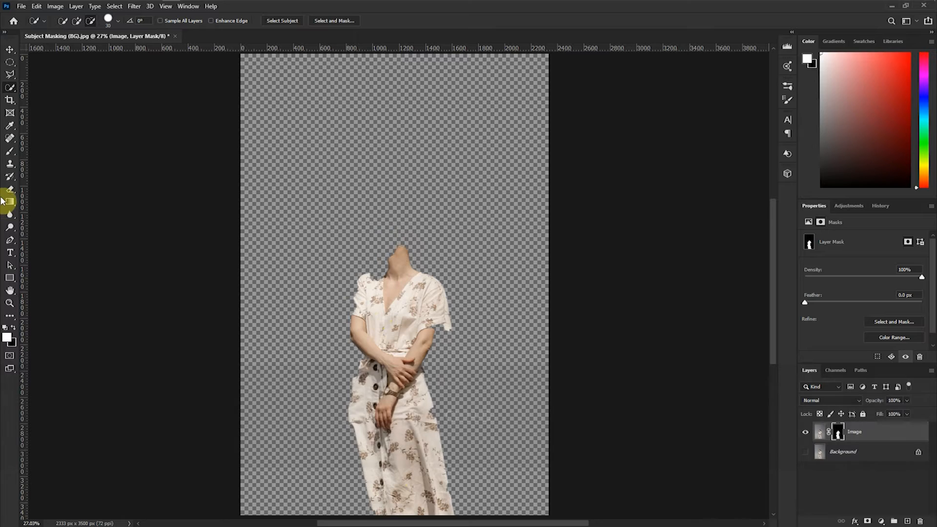
Enlarge the brush and paint white on the layer mask to bring back the woman's head and sleeve edges
click(10, 153)
click(9, 338)
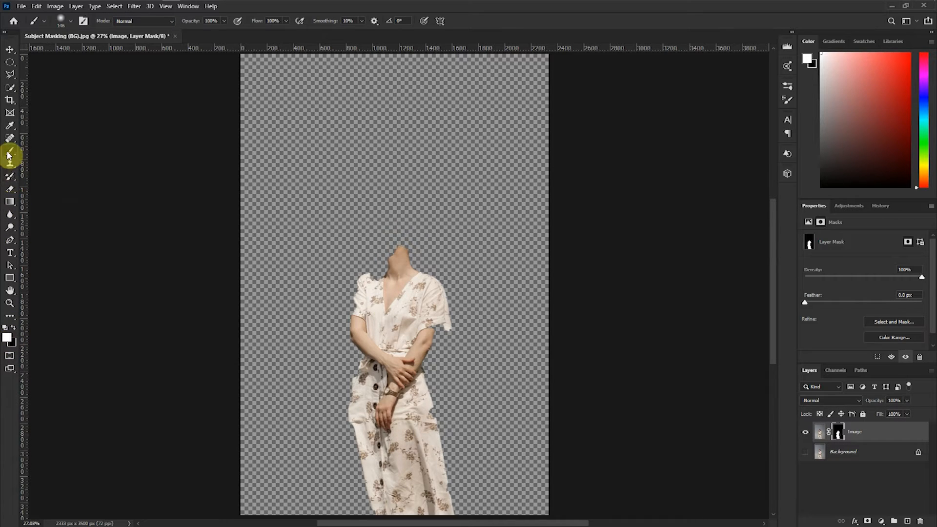
mouse_move(382, 276)
mouse_down()
mouse_move(376, 262)
mouse_move(383, 287)
mouse_up()
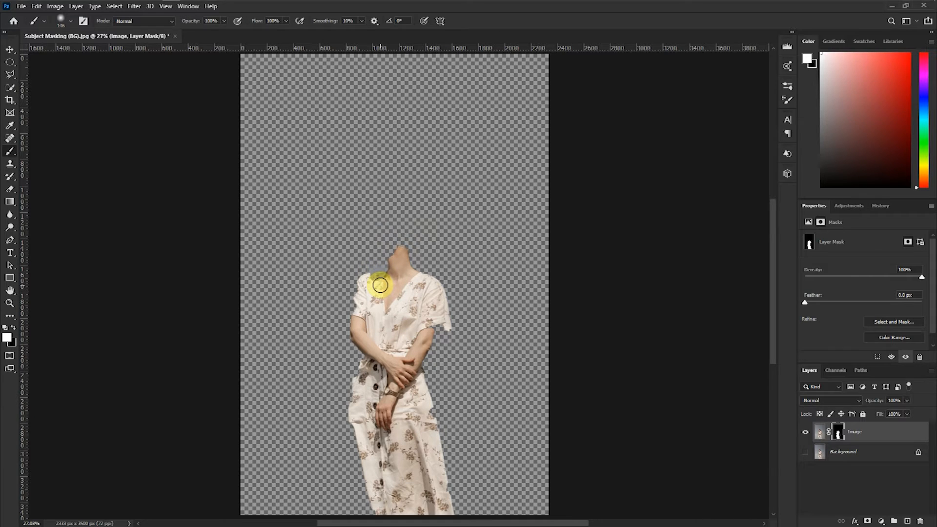
key(alt)
mouse_move(383, 281)
mouse_down()
mouse_move(407, 285)
mouse_move(396, 289)
mouse_move(387, 230)
mouse_move(398, 366)
mouse_move(387, 247)
mouse_move(384, 325)
mouse_move(398, 444)
mouse_move(382, 435)
mouse_up()
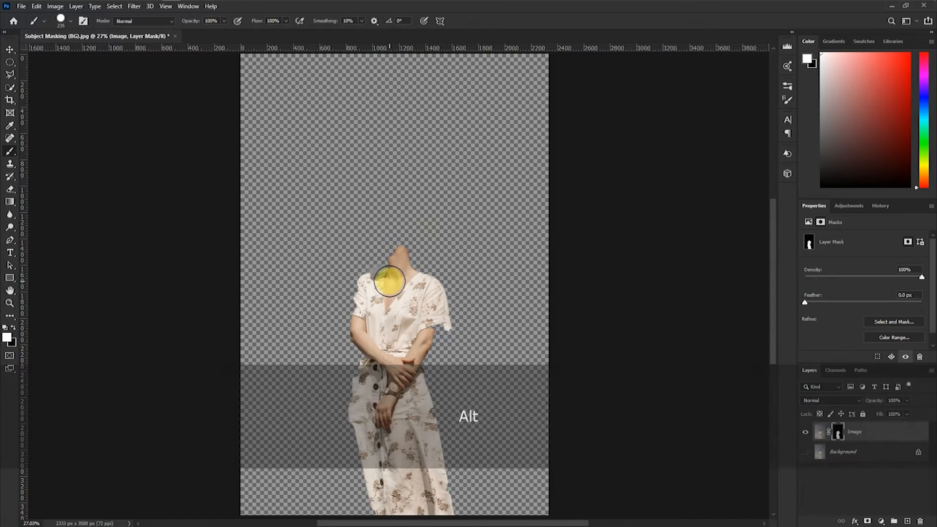
mouse_move(434, 325)
mouse_down()
mouse_move(390, 233)
mouse_move(384, 246)
mouse_move(390, 221)
mouse_move(407, 259)
mouse_move(406, 225)
mouse_move(396, 221)
mouse_move(408, 229)
mouse_move(401, 257)
mouse_up()
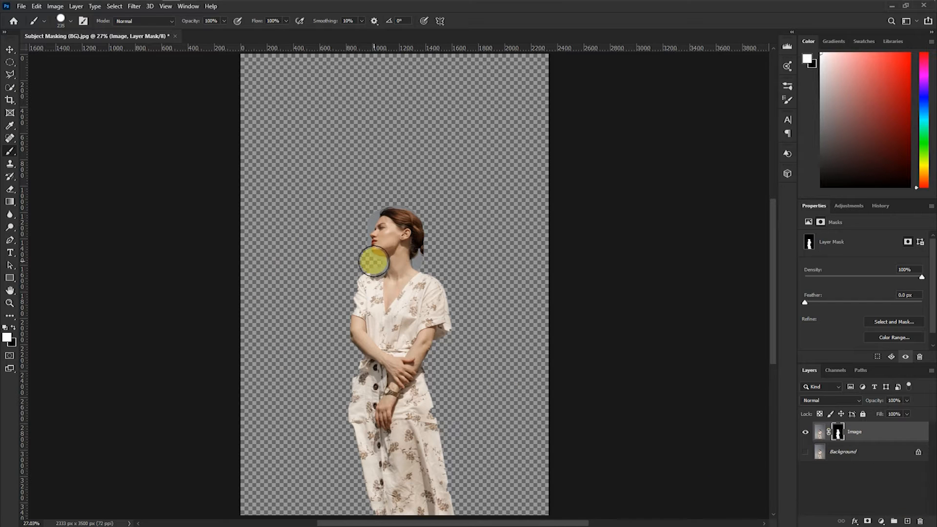
key(alt)
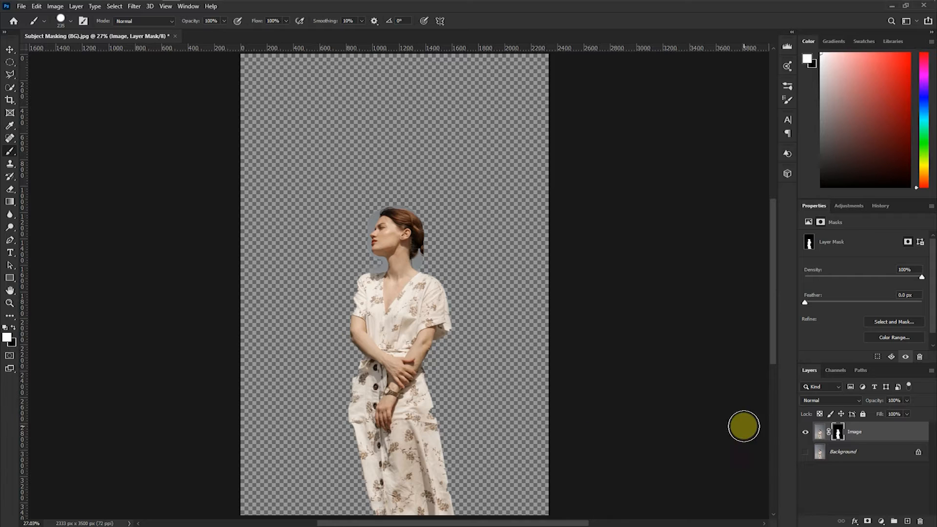
Target the Image layer's picture, and set the foreground colour to red #ff0000 and the background colour to yellow #ffde00
click(820, 432)
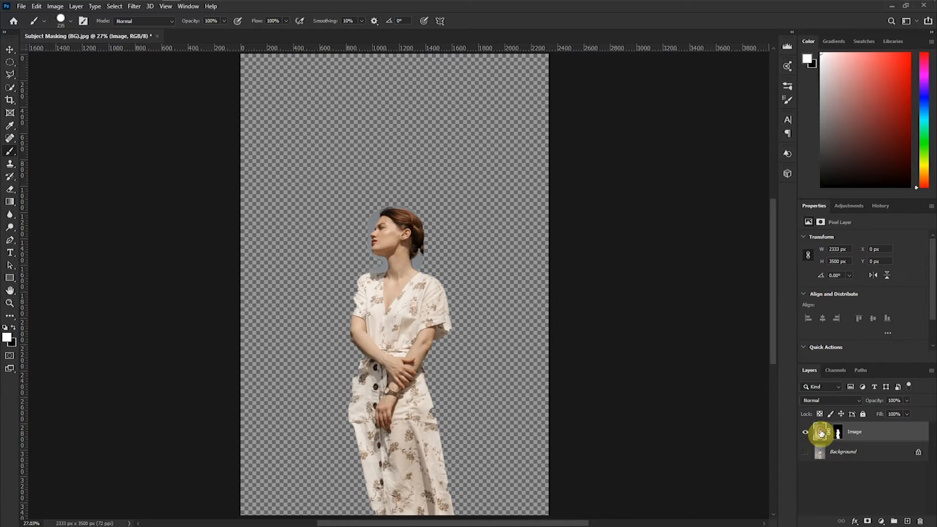
click(7, 337)
drag(389, 204, 481, 120)
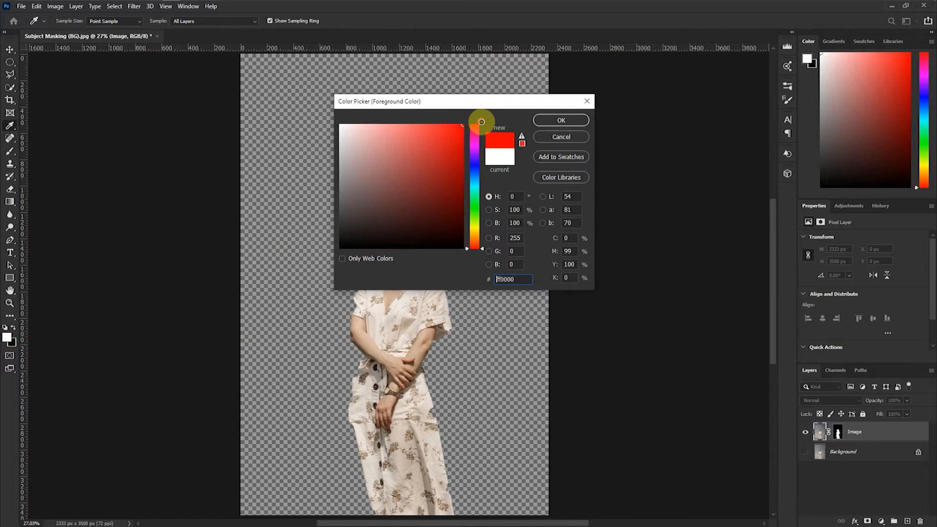
click(561, 120)
click(17, 344)
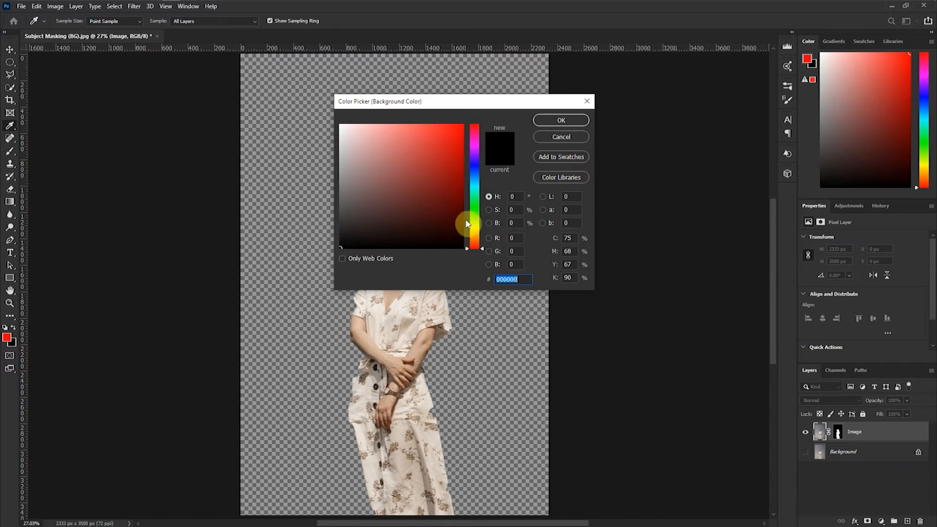
click(475, 232)
click(451, 157)
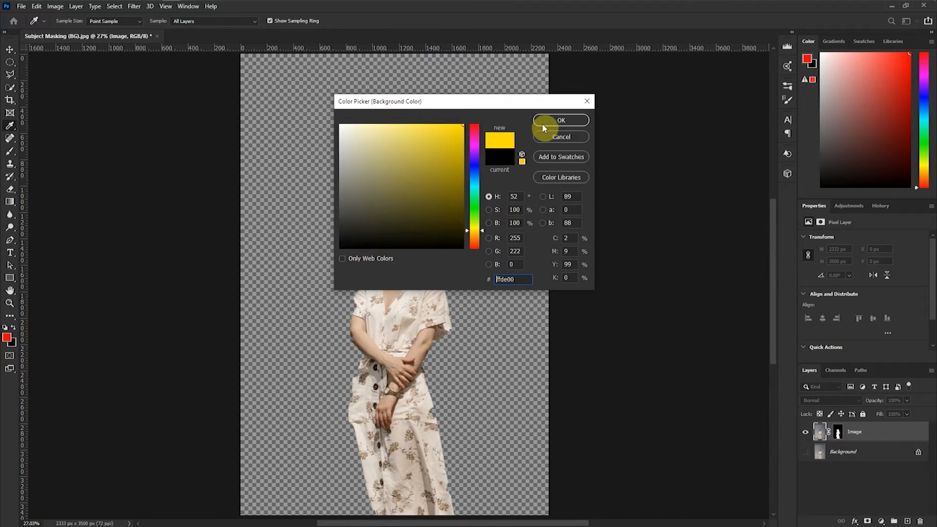
click(561, 120)
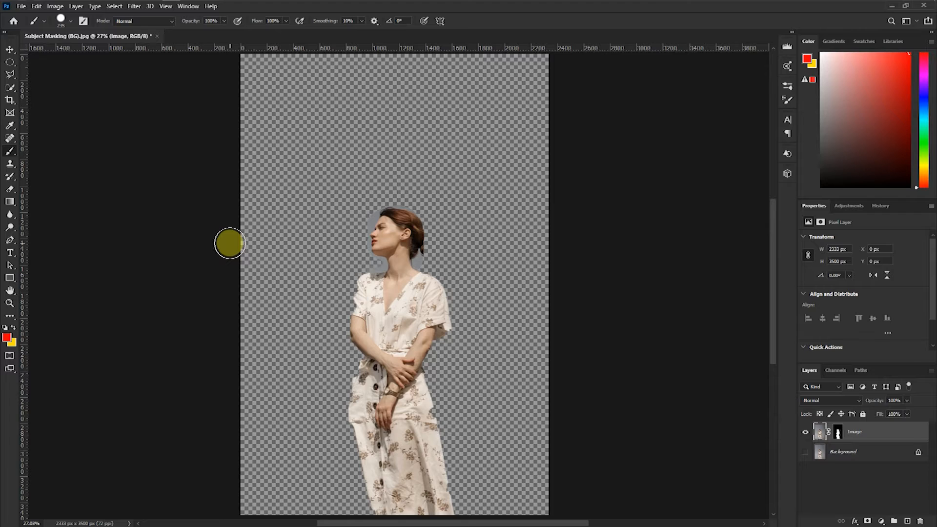
Reset the foreground and background colours to default black and white, and swap them back and forth
key(d)
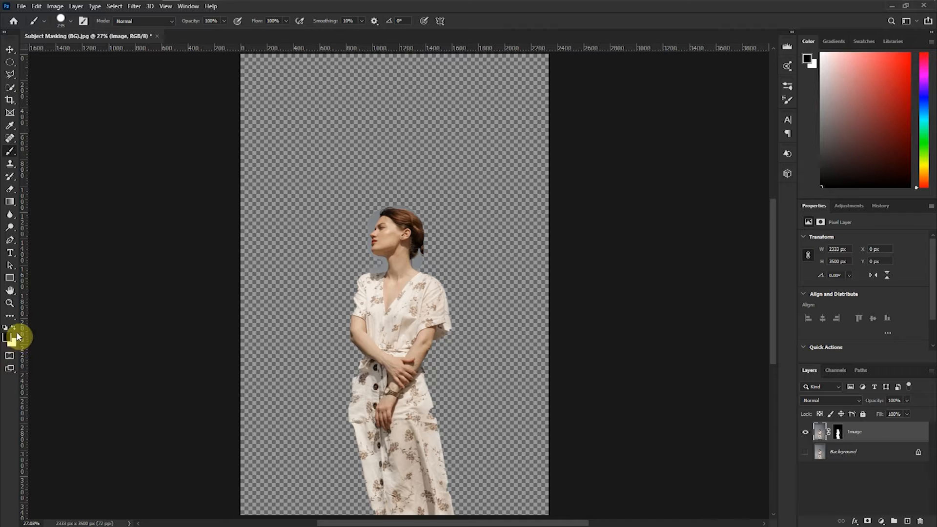
key(x)
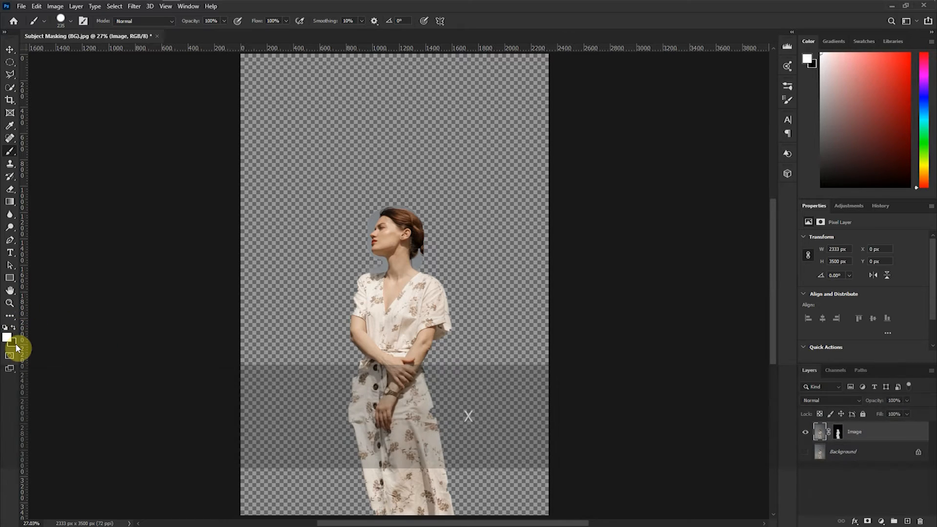
key(x)
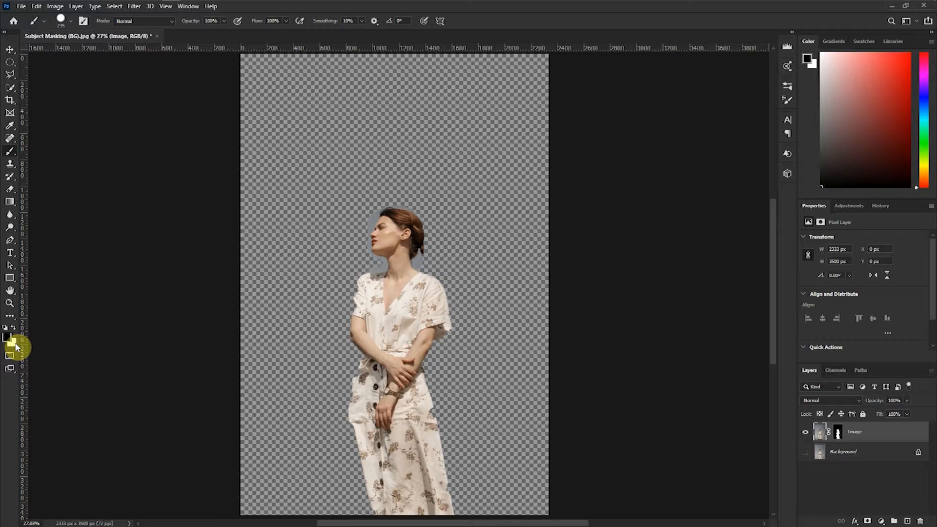
key(x)
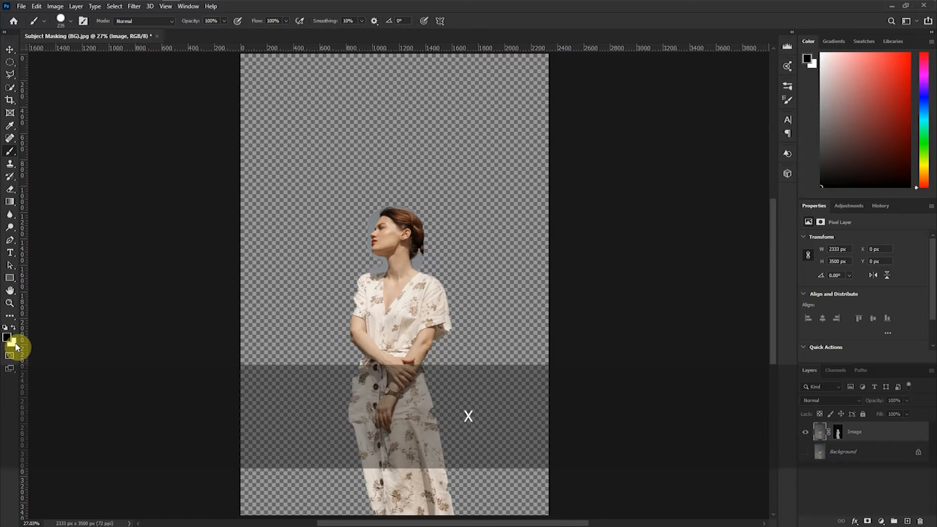
Target the Image layer's mask and swap the painting colour between white and black, ending with white in the foreground
click(838, 432)
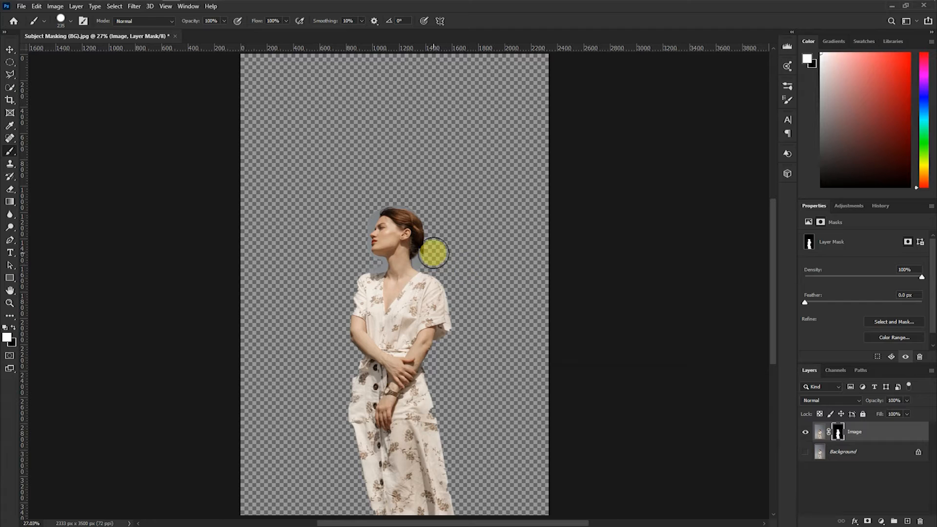
key(x)
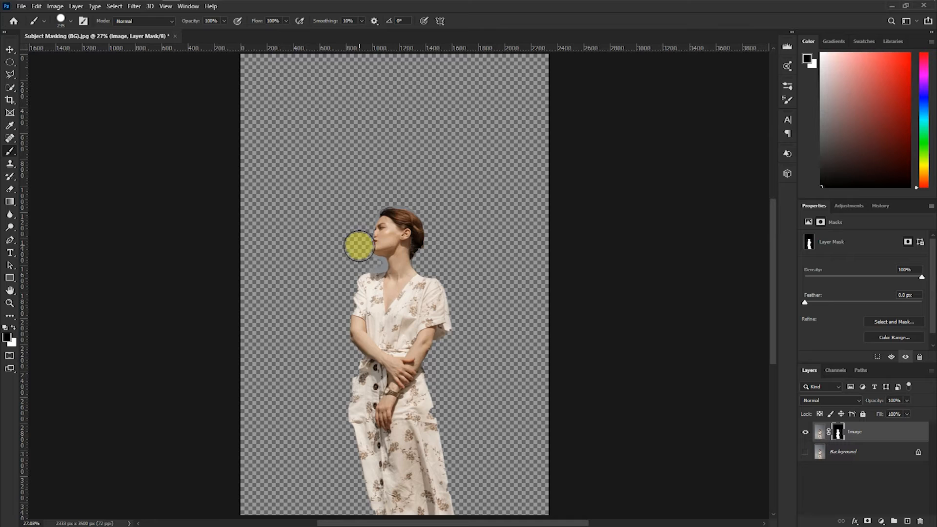
key(x)
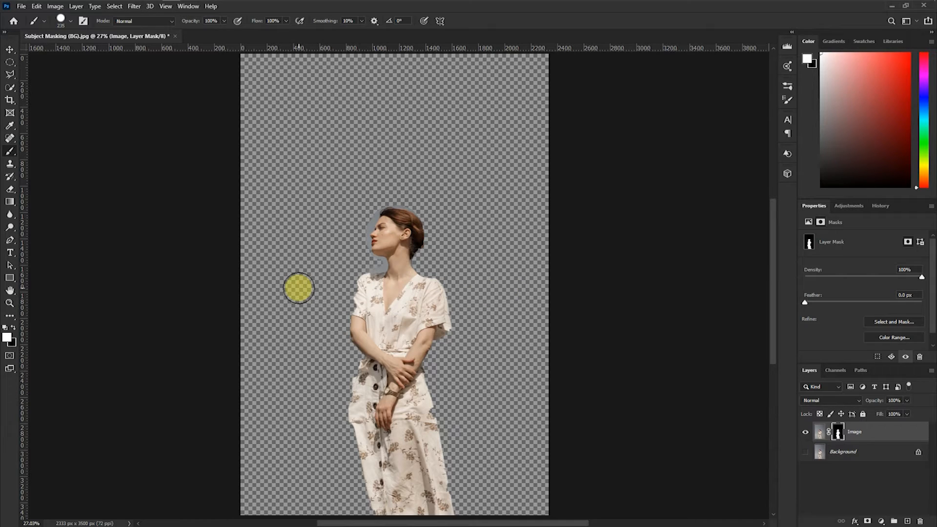
Display the Image layer's mask by itself on the canvas and inspect the white area around the woman's neck
key(ctrl+2)
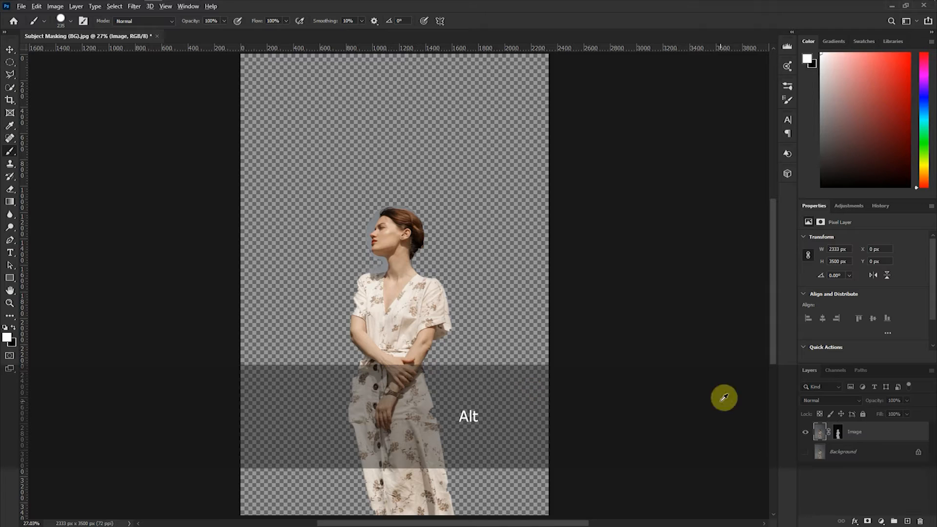
alt+click(839, 434)
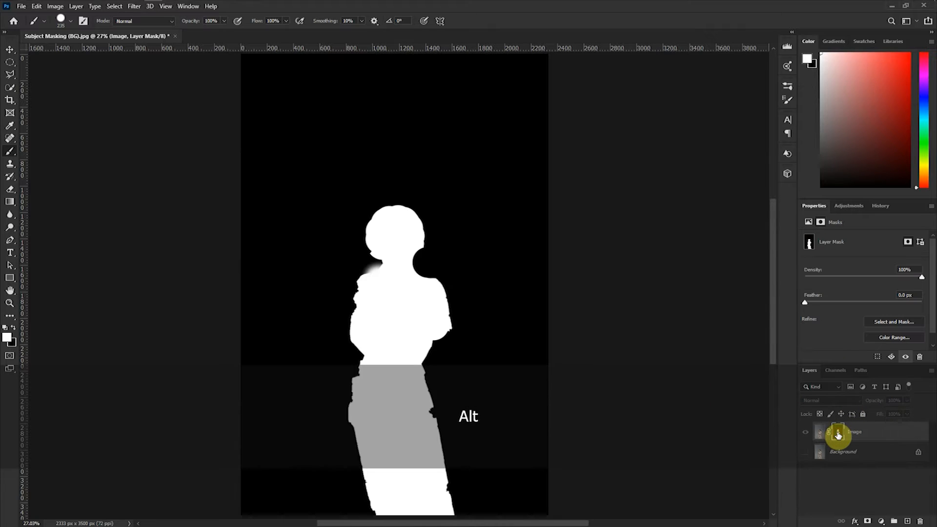
mouse_move(382, 271)
mouse_down()
mouse_move(404, 301)
mouse_move(403, 260)
mouse_up()
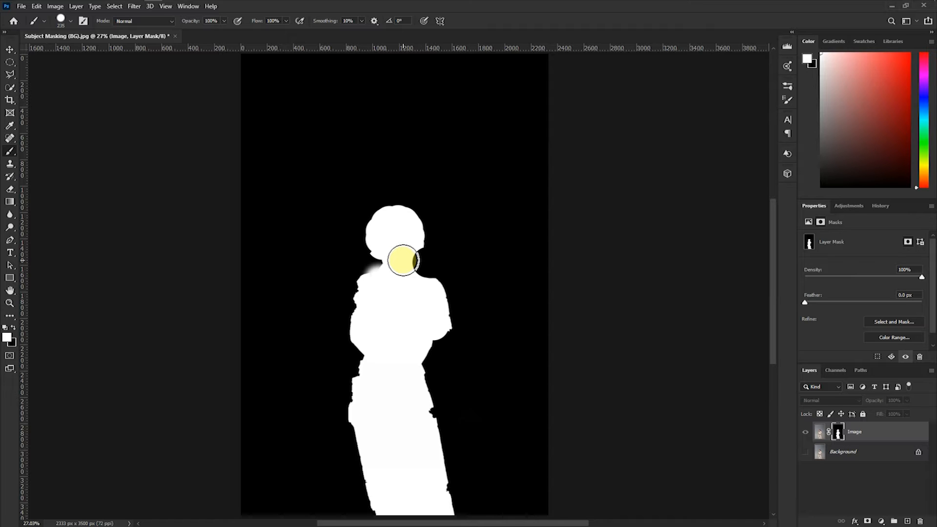
drag(404, 260, 404, 262)
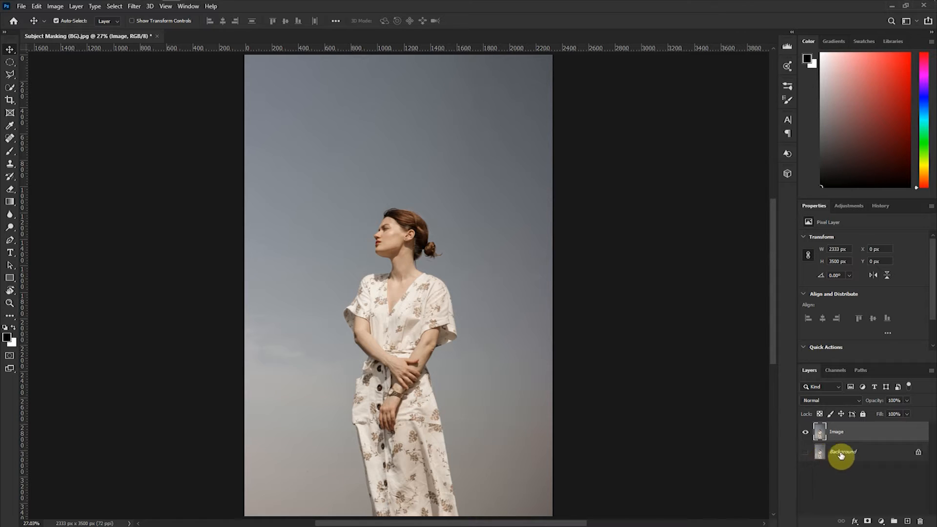
Try masking the Image layer with a rectangular selection of about 1572 × 941 px in the sky, and undo the mask
click(806, 453)
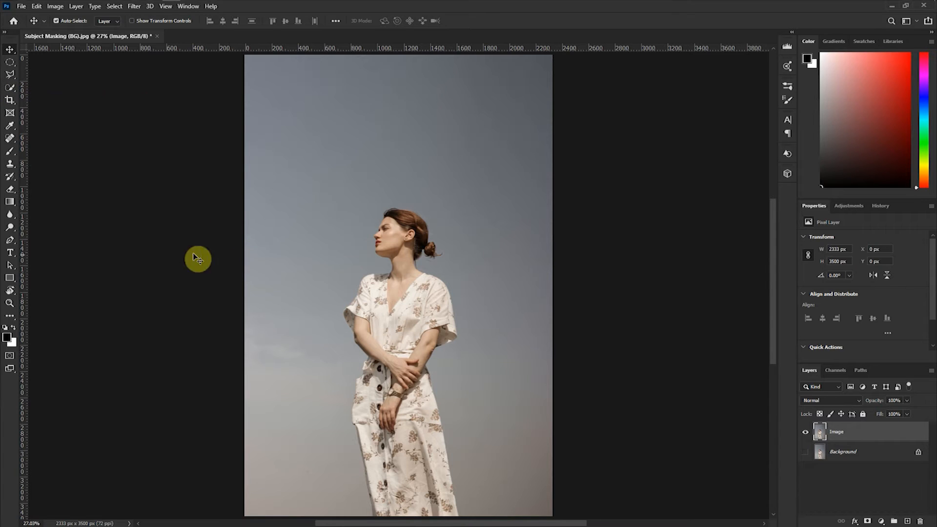
click(9, 64)
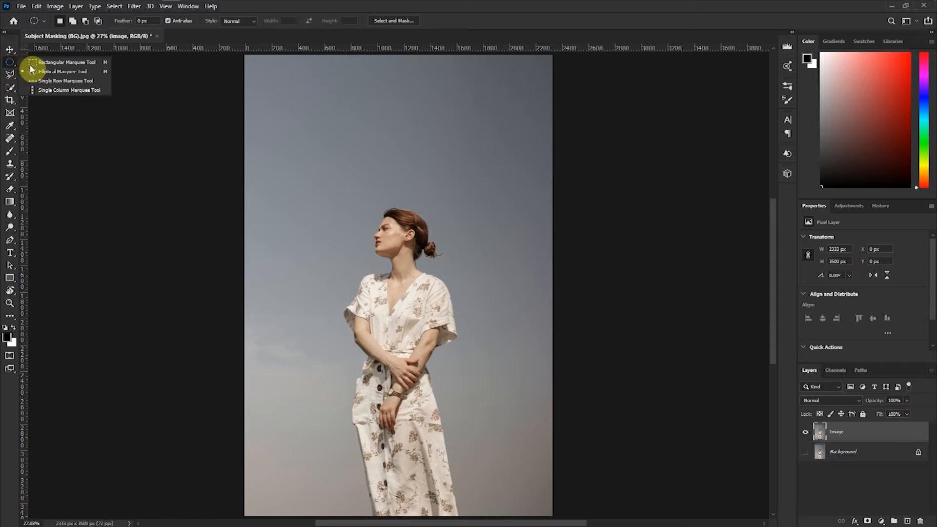
click(37, 67)
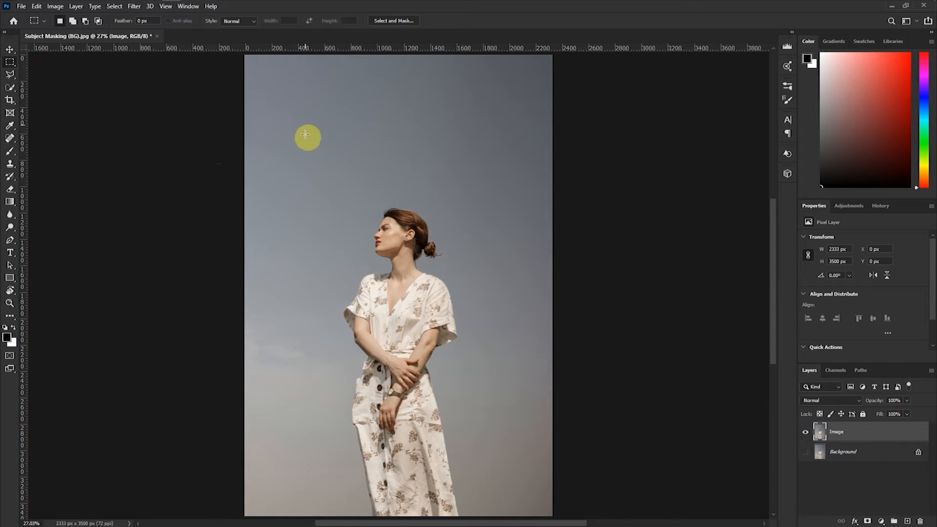
drag(292, 74, 500, 198)
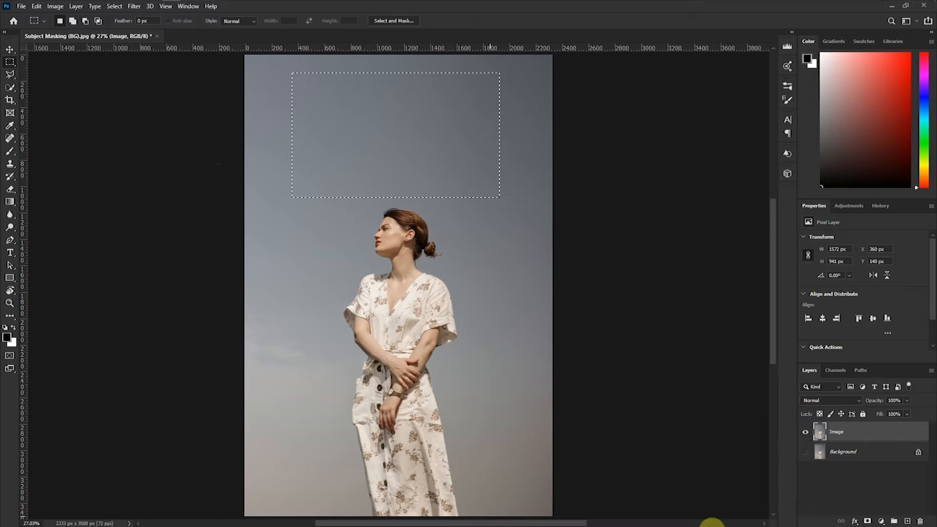
click(869, 522)
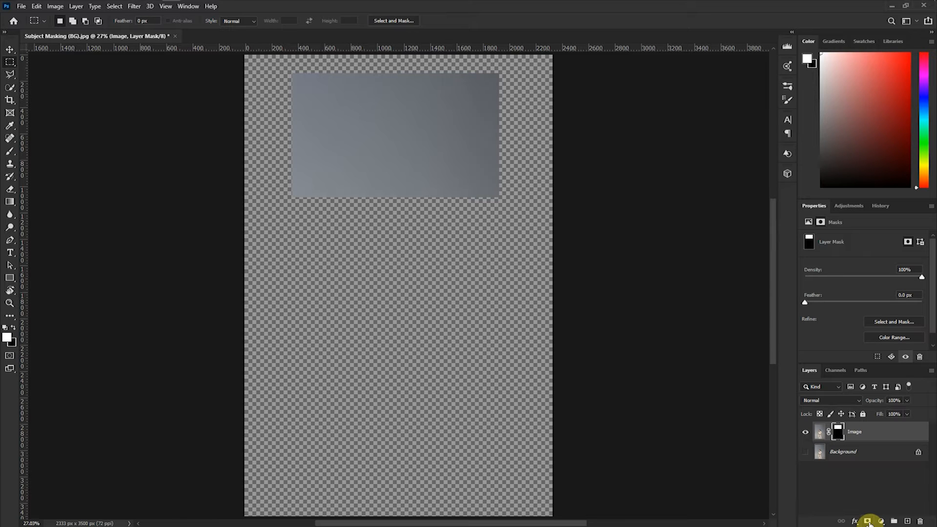
key(ctrl)
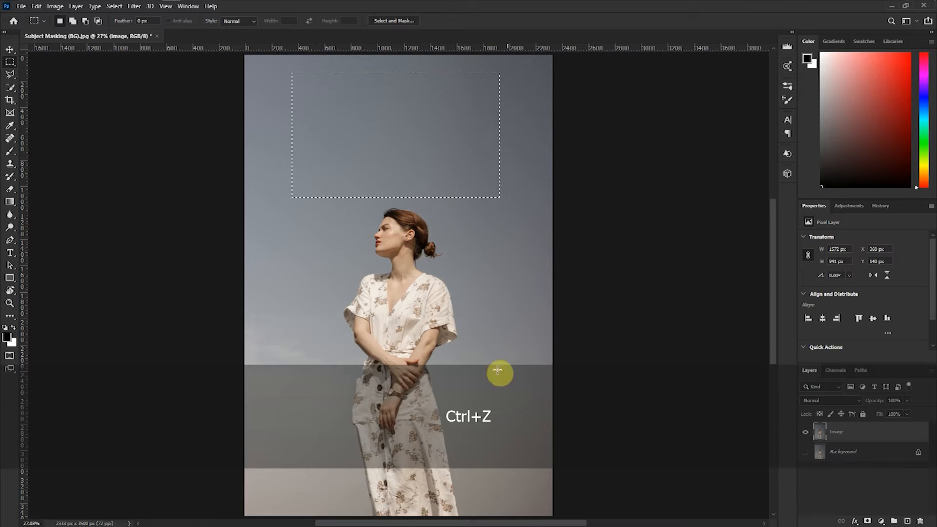
Try masking the Image layer with the inverse of the rectangular selection, undo the mask and deselect
right_click(481, 186)
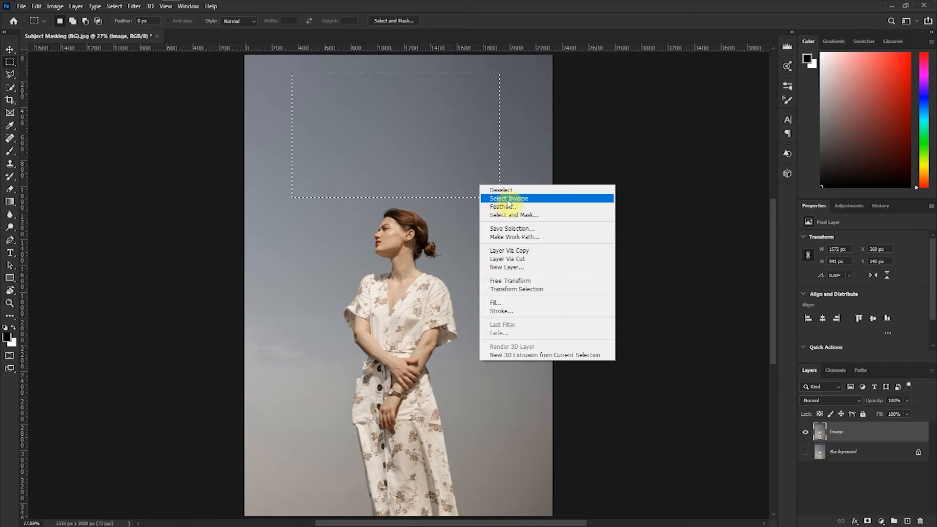
click(502, 200)
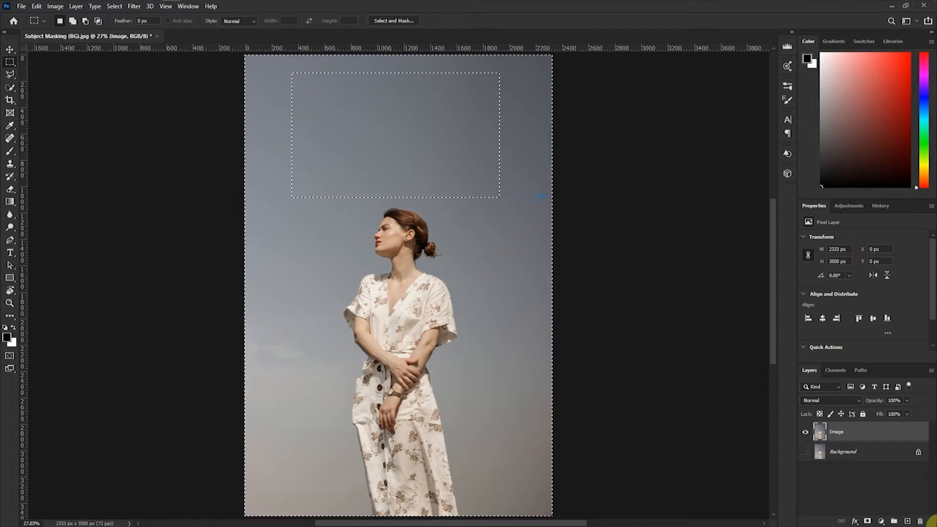
click(870, 522)
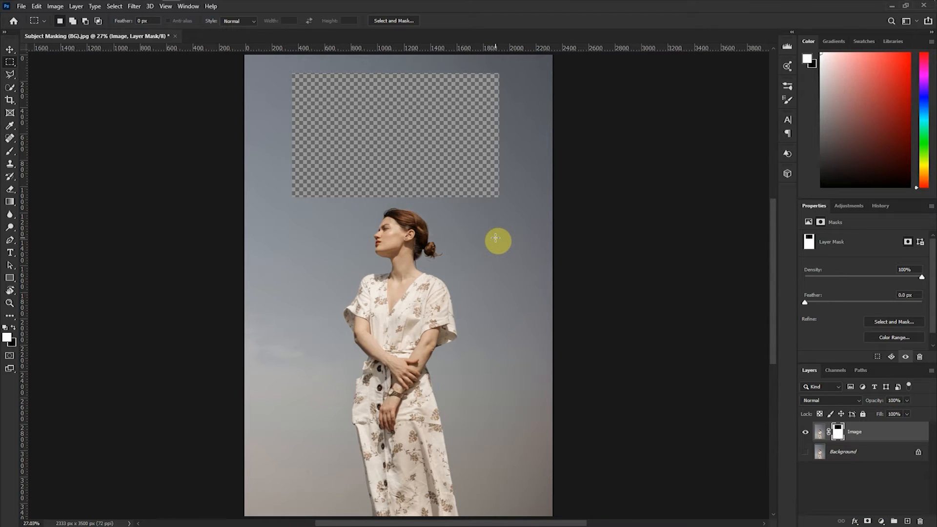
key(ctrl+z)
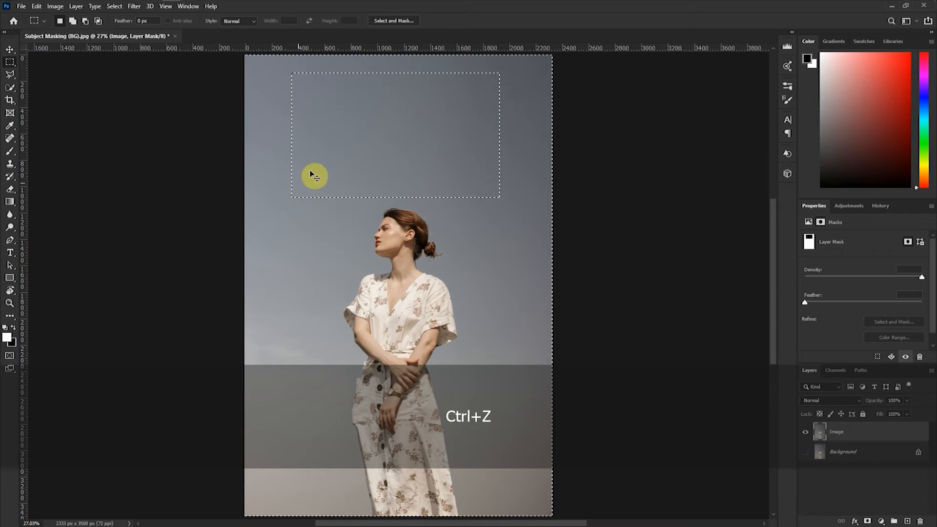
key(ctrl+d)
Try masking the Image layer with a circular selection about 488 px across in the sky, undo the mask and deselect
click(9, 66)
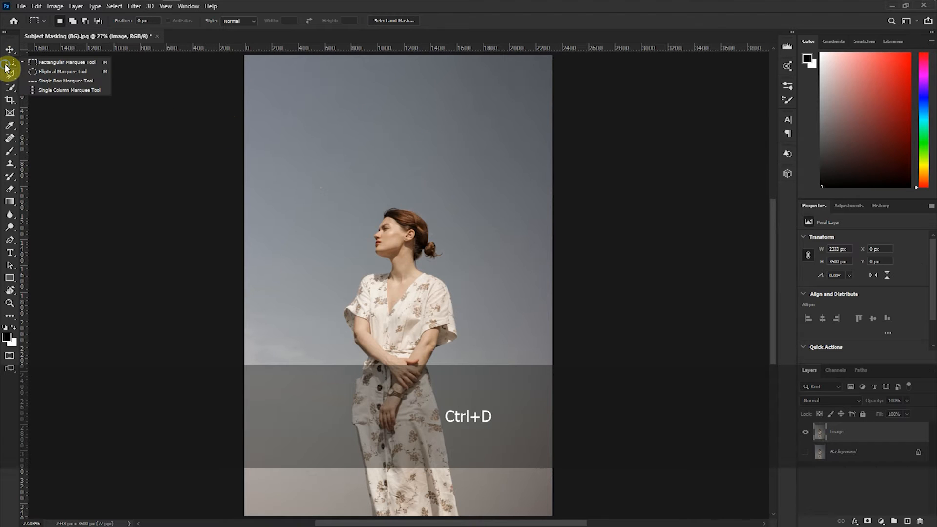
click(75, 72)
mouse_move(374, 92)
mouse_down()
mouse_move(444, 122)
mouse_move(423, 148)
mouse_move(476, 176)
mouse_move(431, 123)
mouse_up()
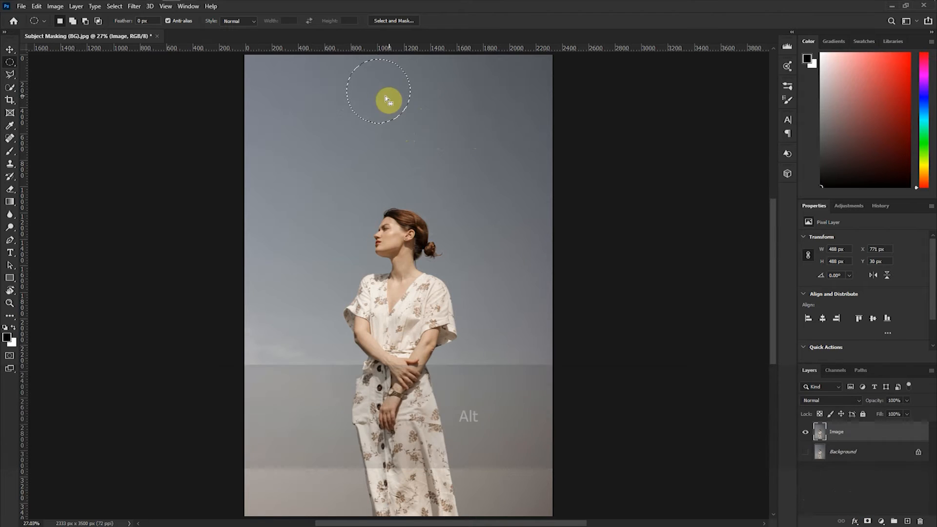
click(868, 521)
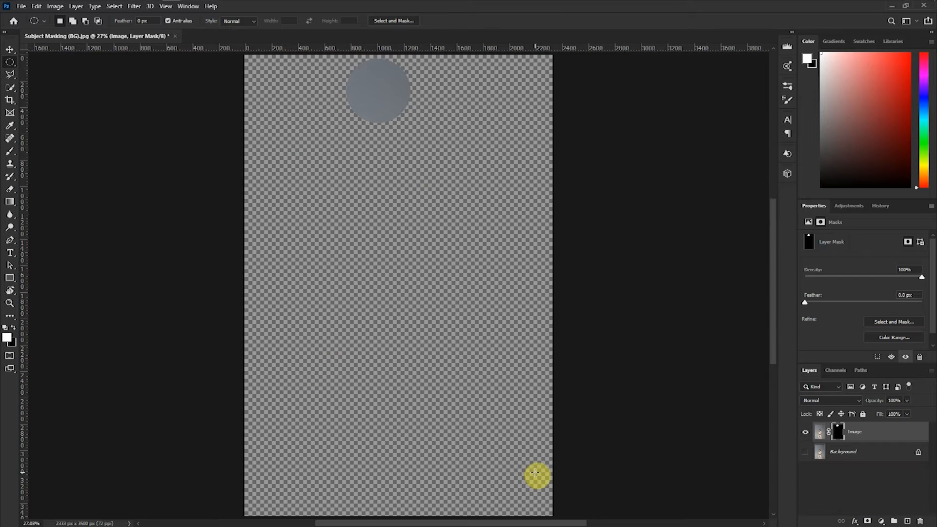
key(ctrl+z)
key(ctrl+d)
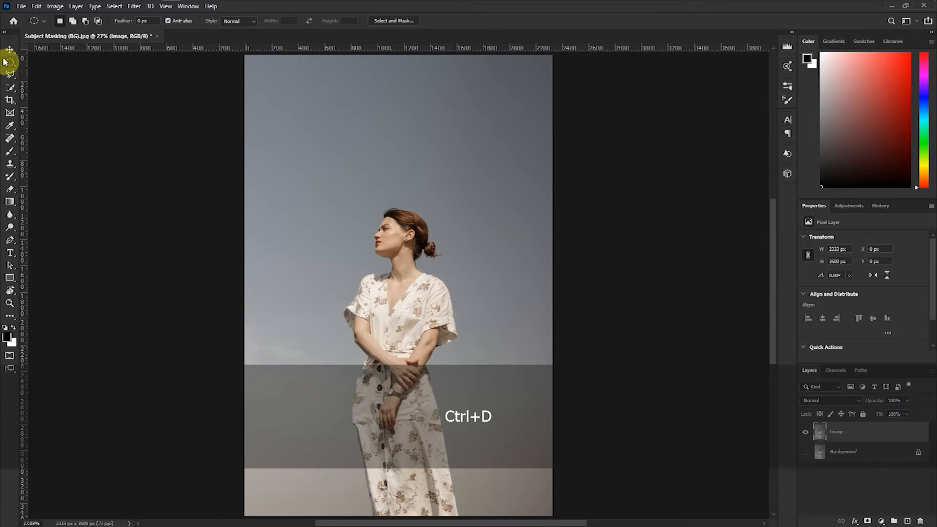
Try masking the Image layer with a four-sided Polygonal Lasso selection of about 1622 × 763 px in the sky, undo the mask and deselect
click(10, 75)
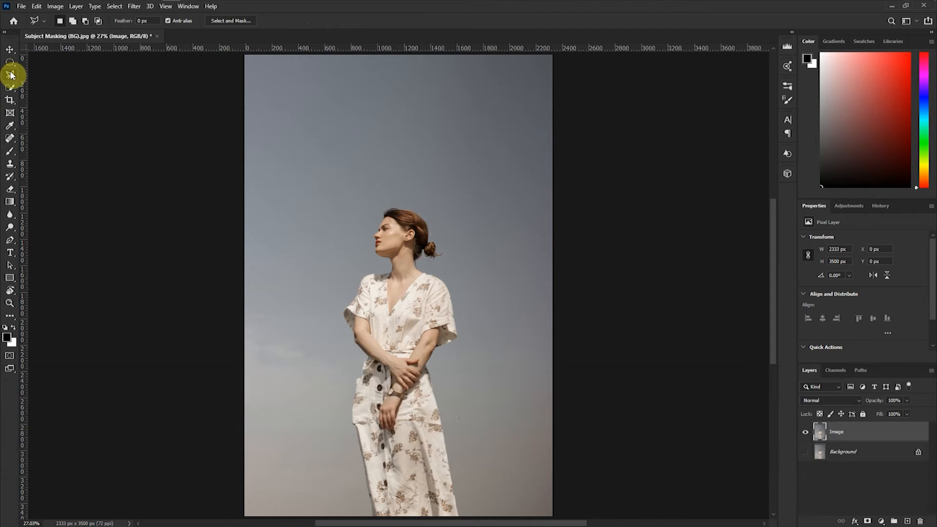
click(292, 87)
click(480, 78)
click(505, 177)
click(303, 179)
click(293, 86)
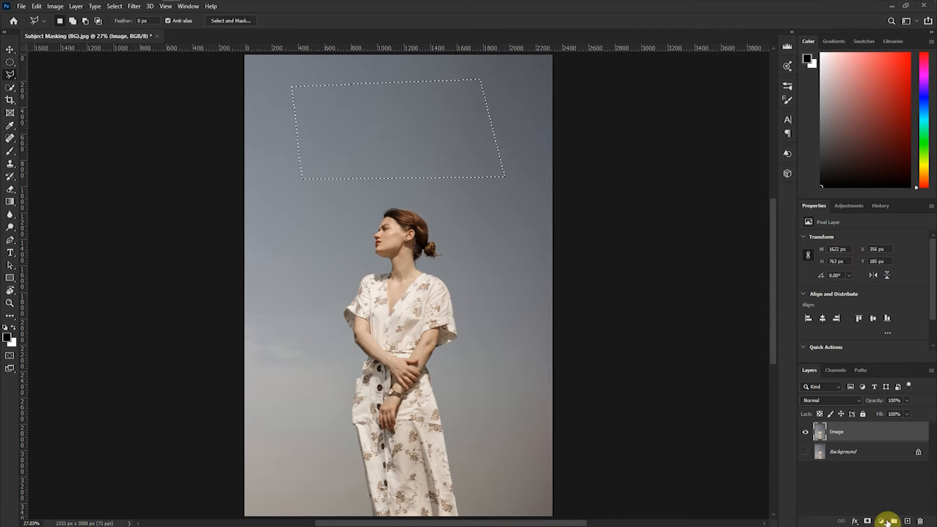
click(867, 522)
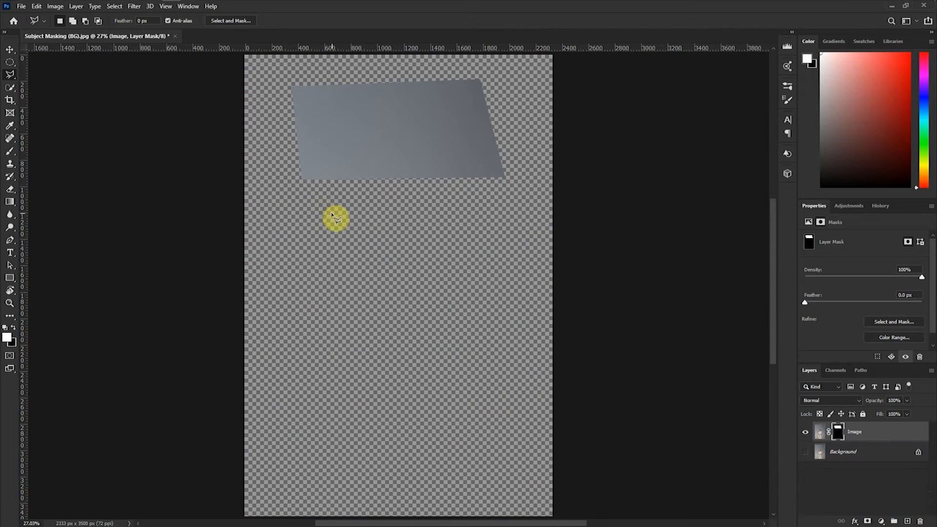
key(ctrl+z)
key(ctrl+d)
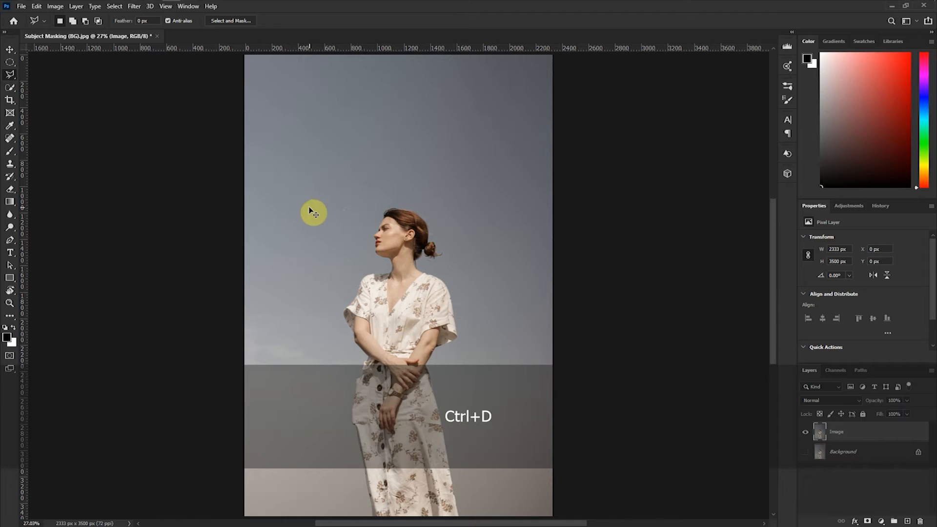
Try masking the Image layer with a Magnetic Lasso selection traced around the woman, undo the mask and deselect
right_click(10, 75)
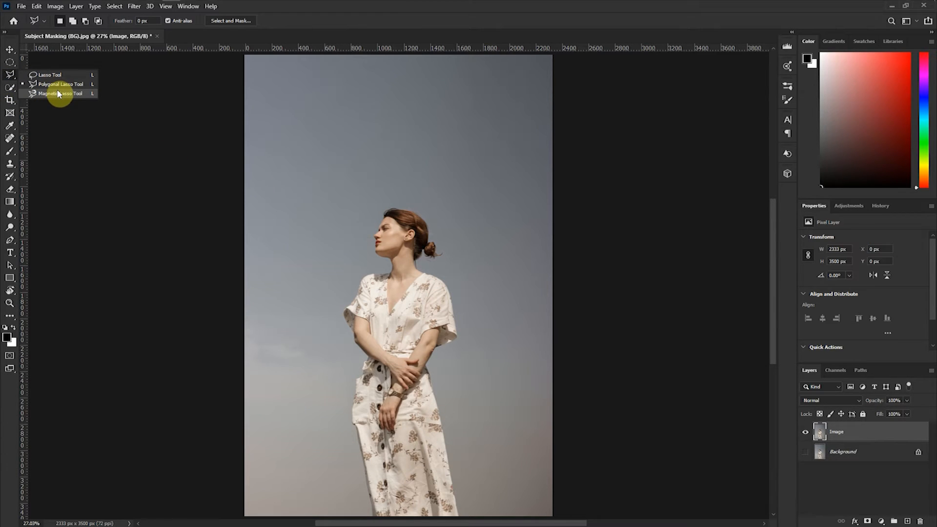
click(59, 94)
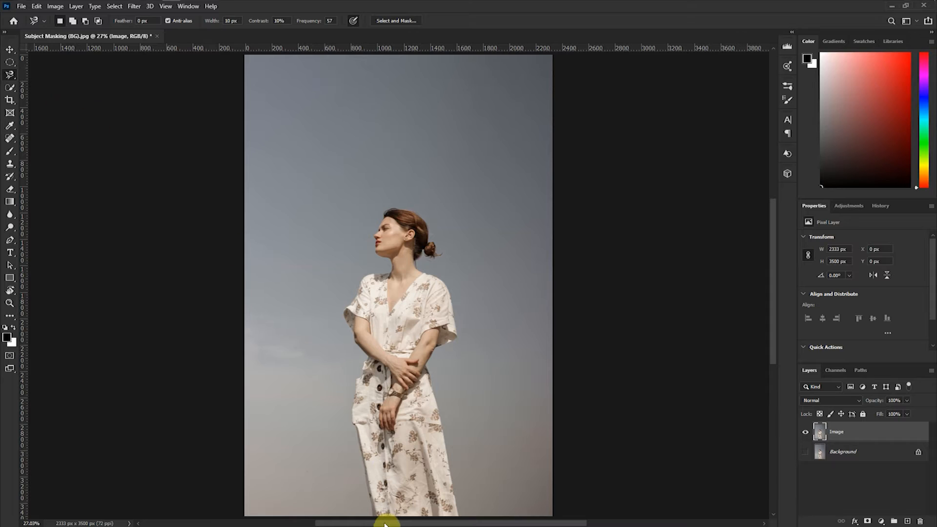
click(459, 514)
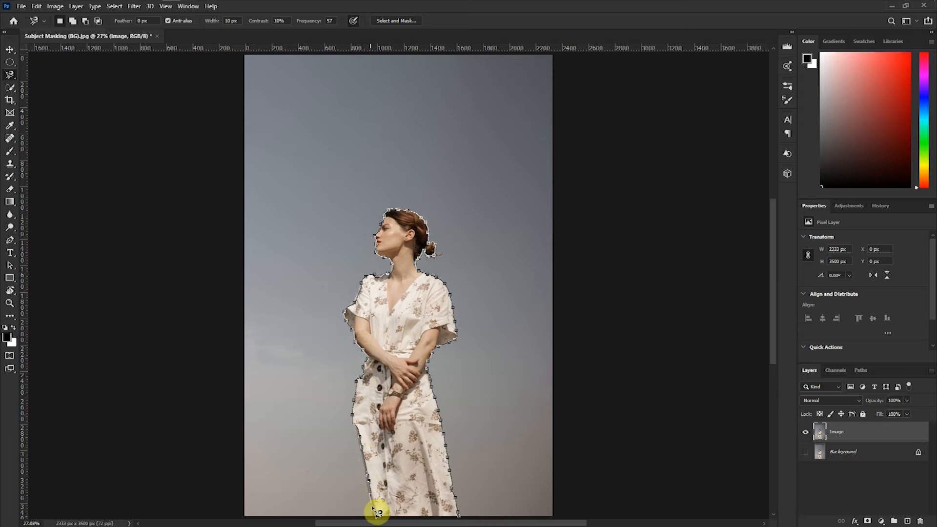
click(459, 513)
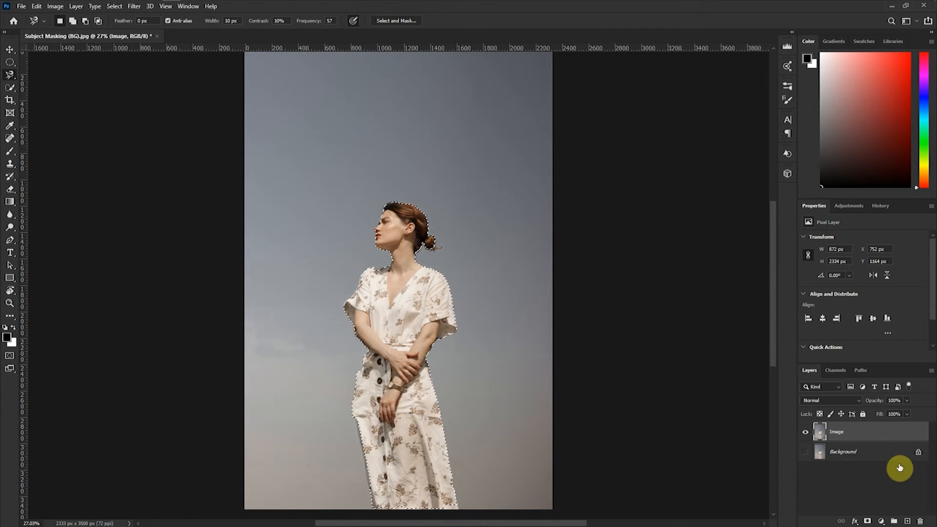
click(868, 522)
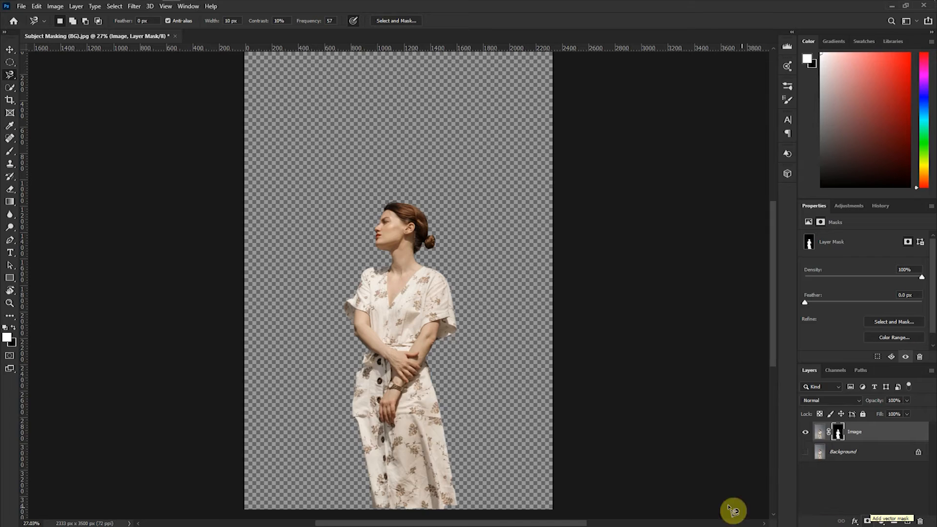
key(ctrl+z)
key(ctrl+d)
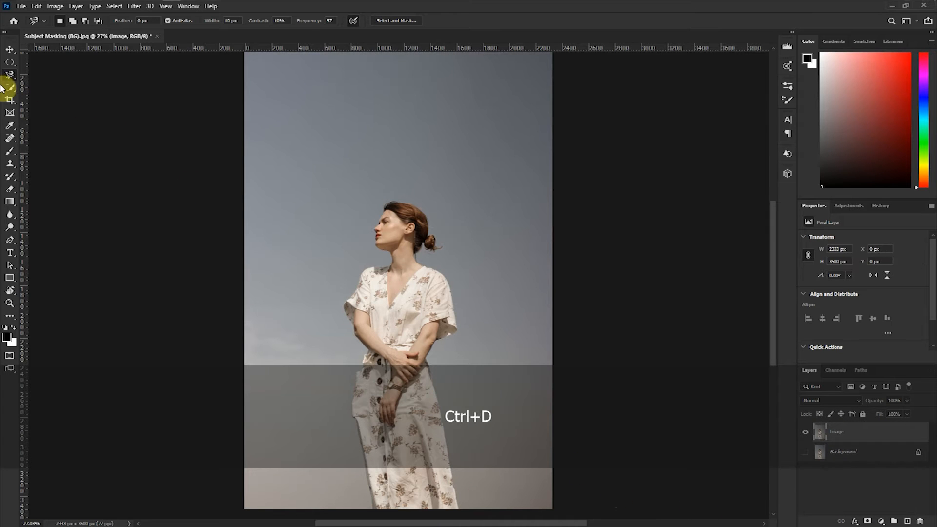
Try masking the Image layer with a Quick Selection brushed over the woman's head and body, undo the mask and deselect
drag(7, 92, 41, 97)
mouse_move(394, 283)
mouse_down()
mouse_move(399, 239)
mouse_move(387, 397)
mouse_move(397, 445)
mouse_move(441, 488)
mouse_move(370, 377)
mouse_move(441, 329)
mouse_move(364, 279)
mouse_move(439, 372)
mouse_up()
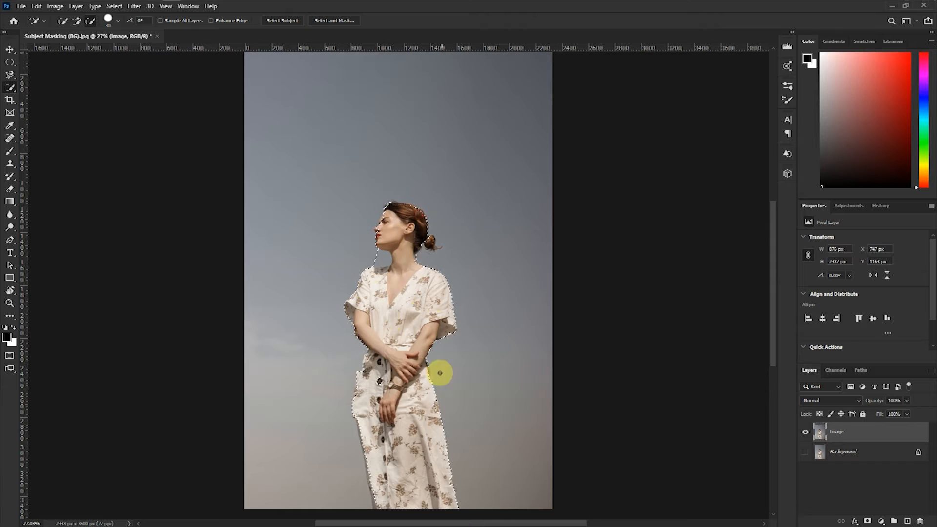
click(867, 522)
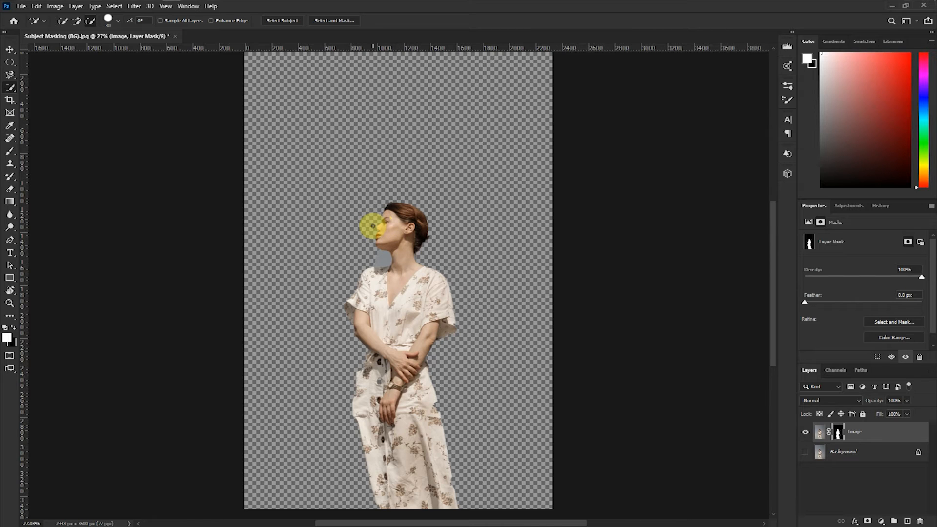
key(ctrl+z)
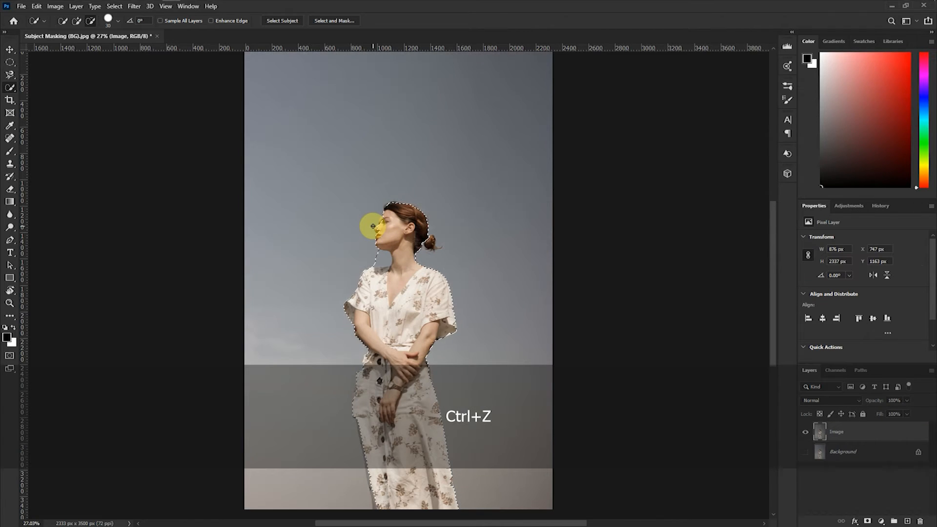
key(ctrl+d)
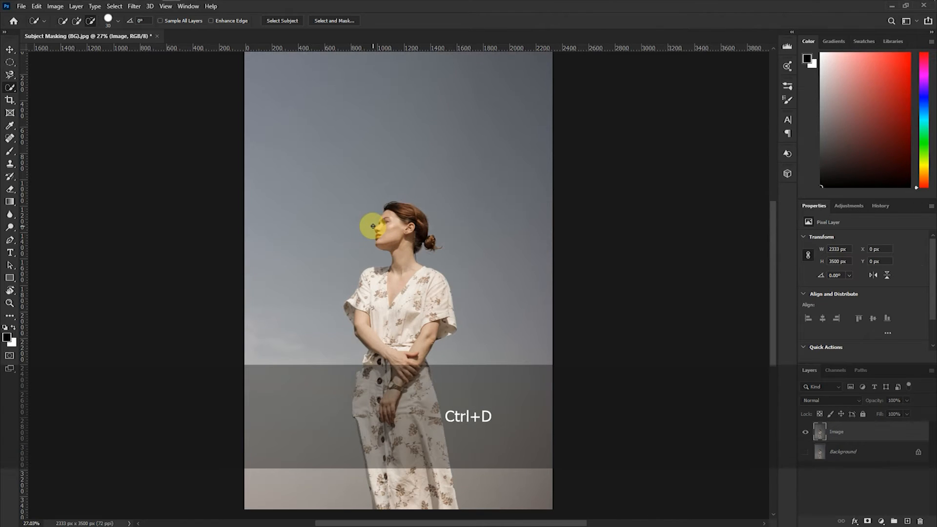
Try masking the Image layer with an automatic subject selection of the whole woman, including her hair bun
right_click(10, 88)
click(12, 88)
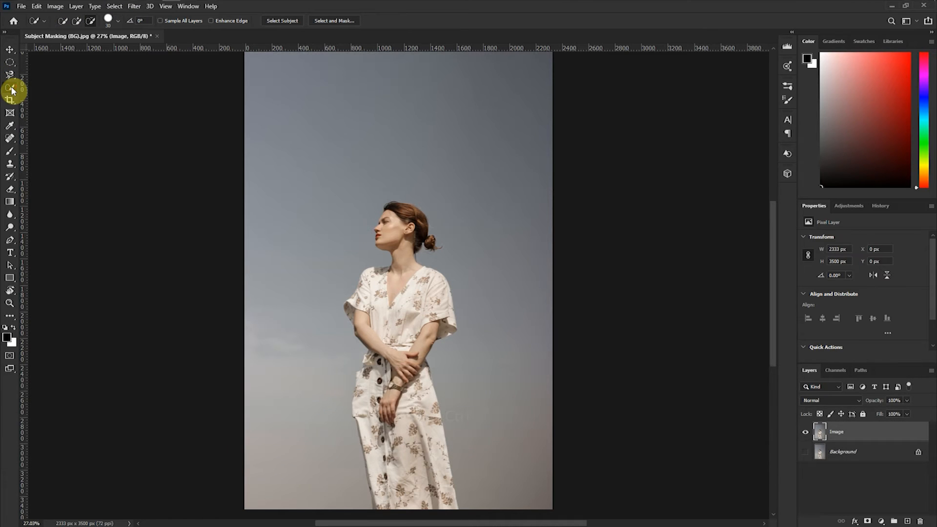
click(9, 50)
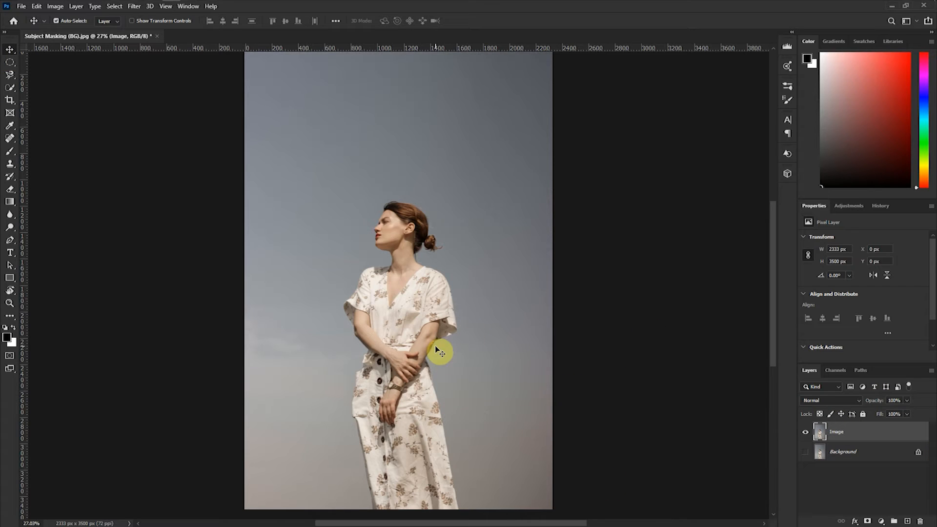
click(7, 90)
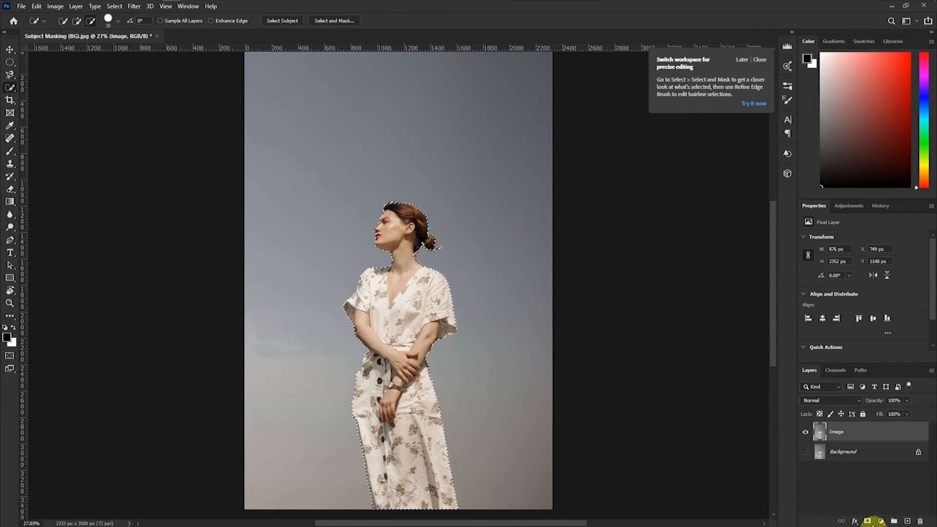
click(868, 521)
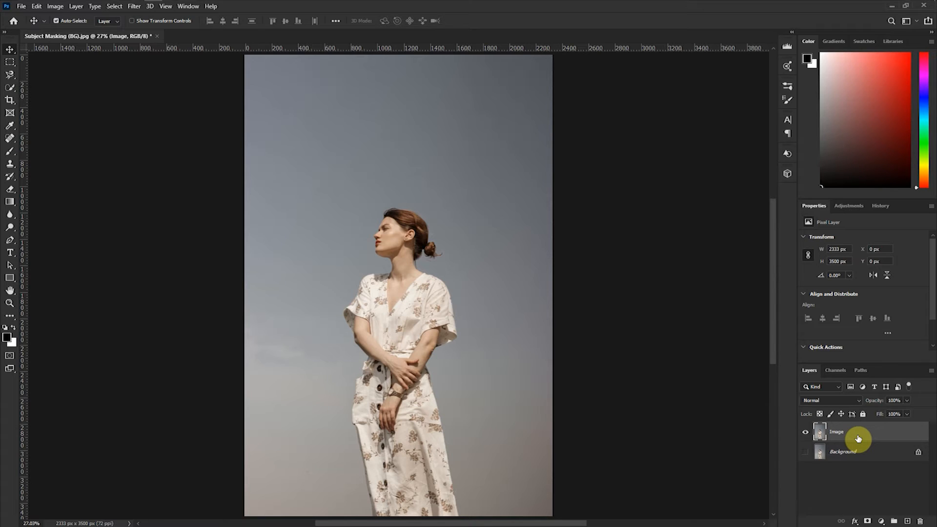
Try a white layer mask on the Image layer, invert it to black and delete the mask without applying it
click(868, 521)
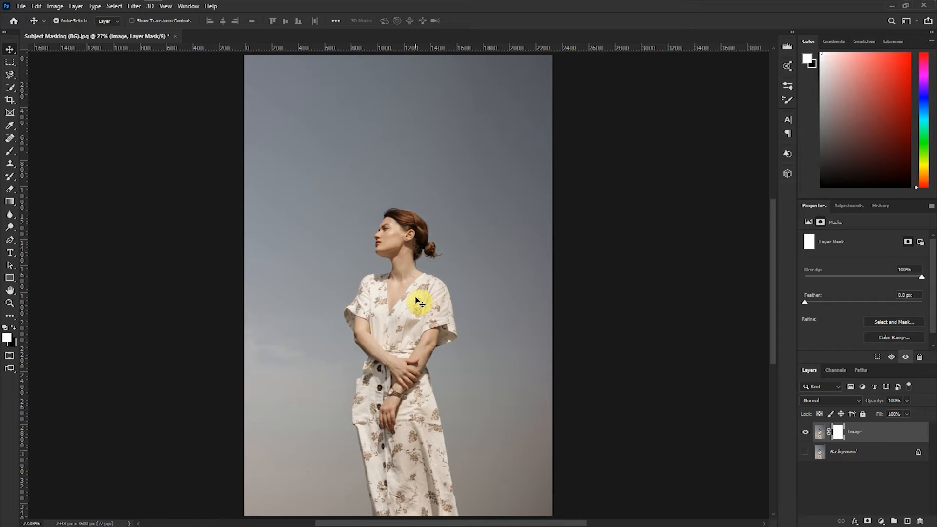
key(ctrl)
key(ctrl+i)
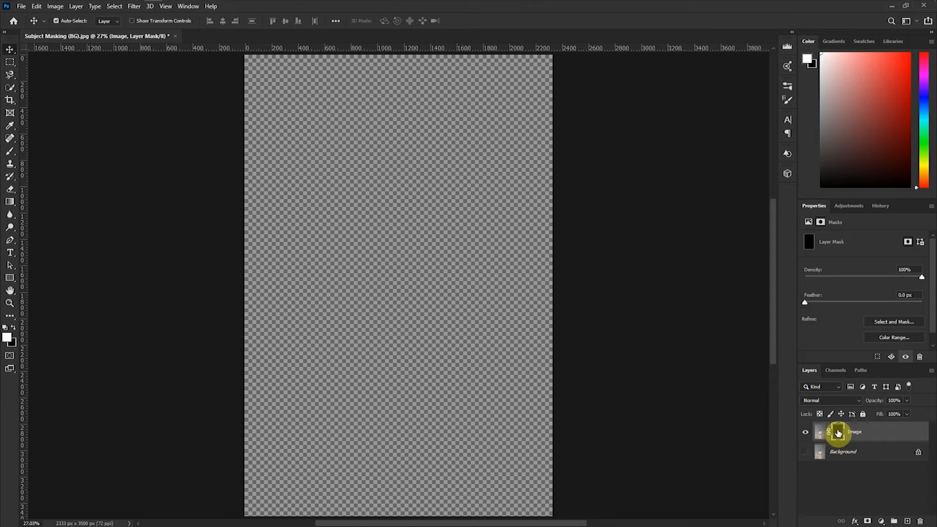
drag(838, 431, 917, 523)
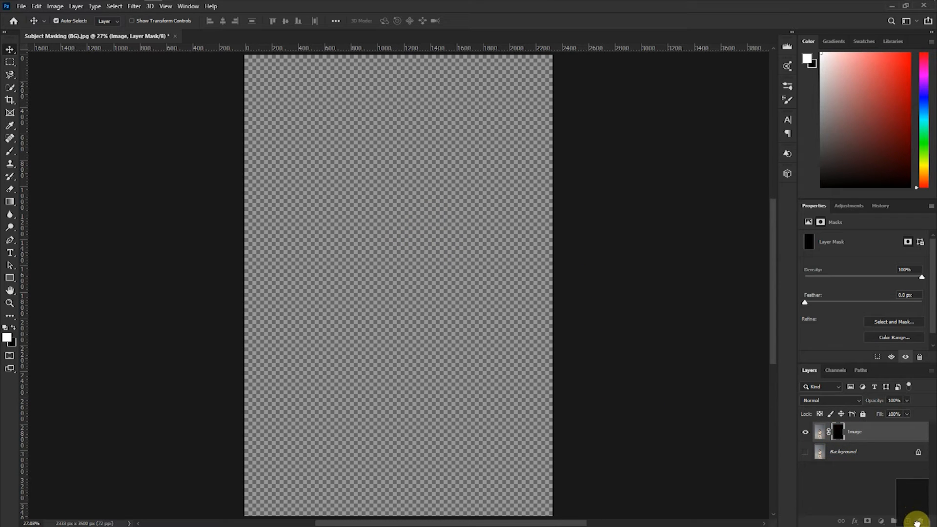
click(519, 200)
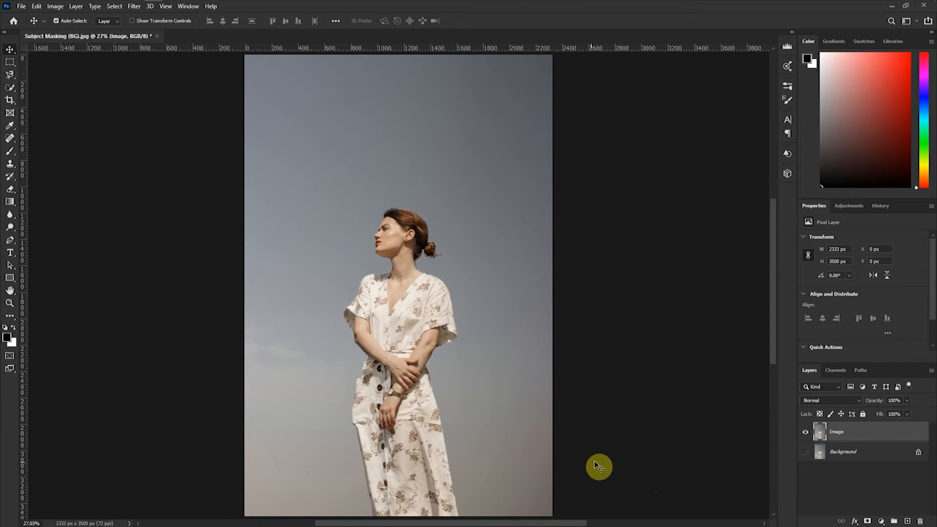
Try a black layer mask on the Image layer, reveal the woman's head and neck with a white brush, and delete the mask
key(alt)
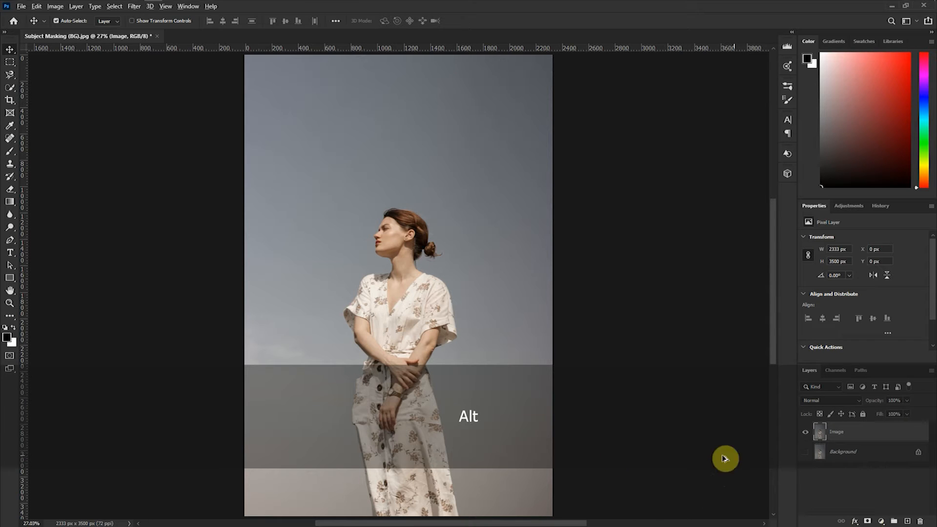
alt+click(867, 521)
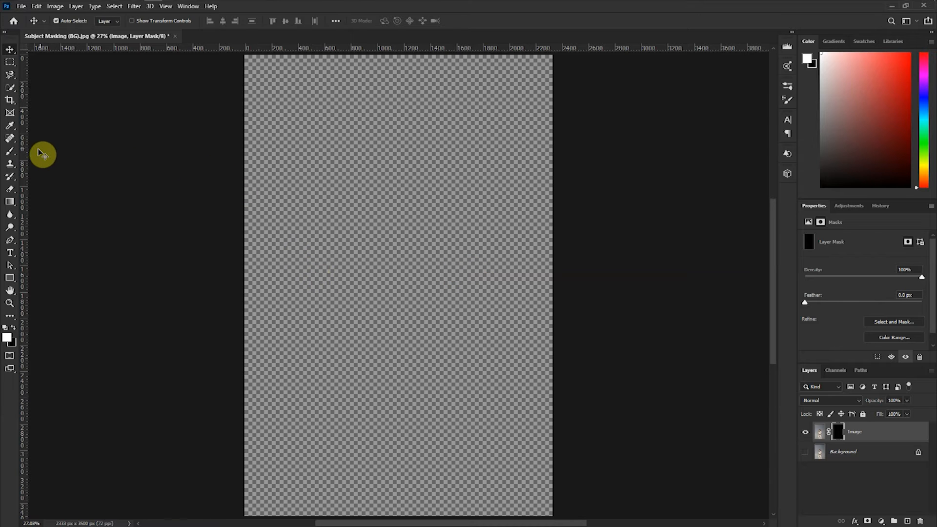
click(10, 153)
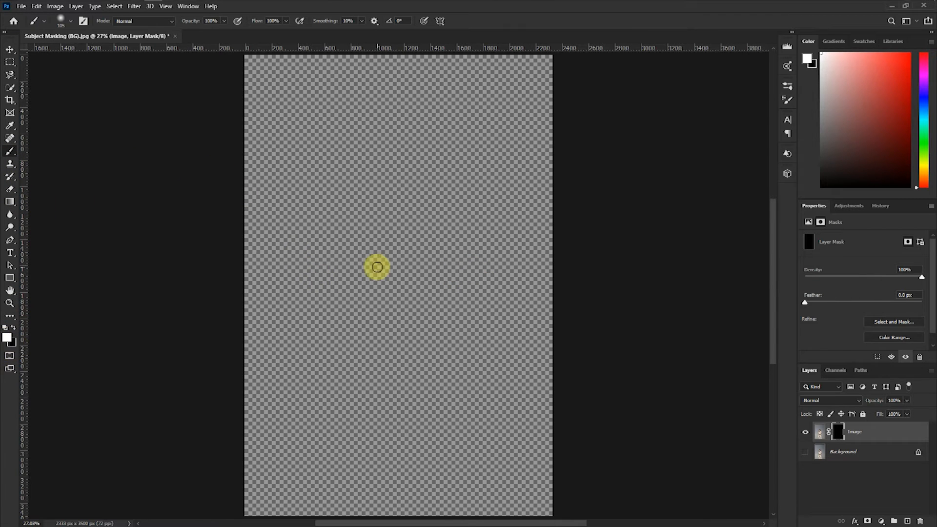
mouse_move(360, 220)
mouse_down()
mouse_move(401, 212)
mouse_move(380, 243)
mouse_move(401, 253)
mouse_move(416, 249)
mouse_move(404, 210)
mouse_move(373, 226)
mouse_move(390, 264)
mouse_move(407, 262)
mouse_move(414, 278)
mouse_move(395, 268)
mouse_move(405, 310)
mouse_up()
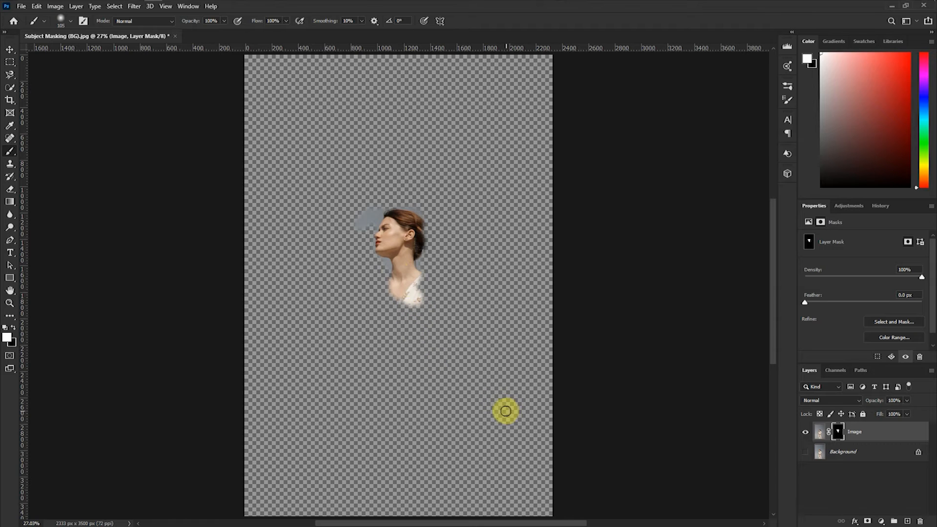
drag(838, 432, 920, 522)
click(511, 198)
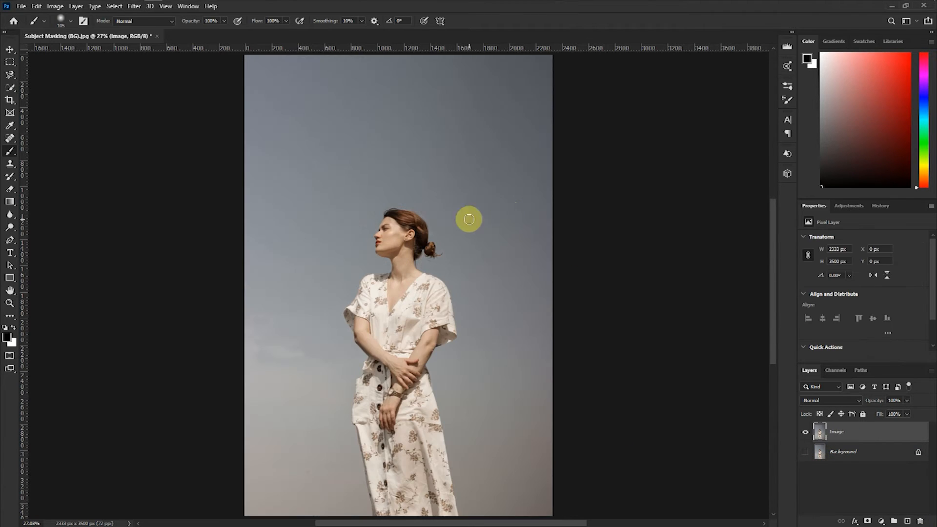
Try masking the Image layer with the inverse of a rectangular sky selection of about 1957 × 970 px, undo the mask and deselect
click(10, 62)
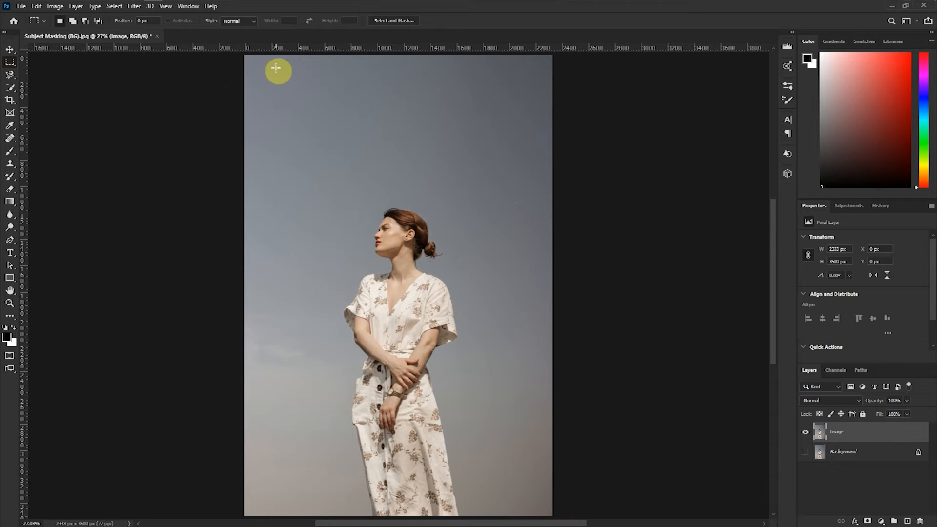
drag(271, 63, 528, 192)
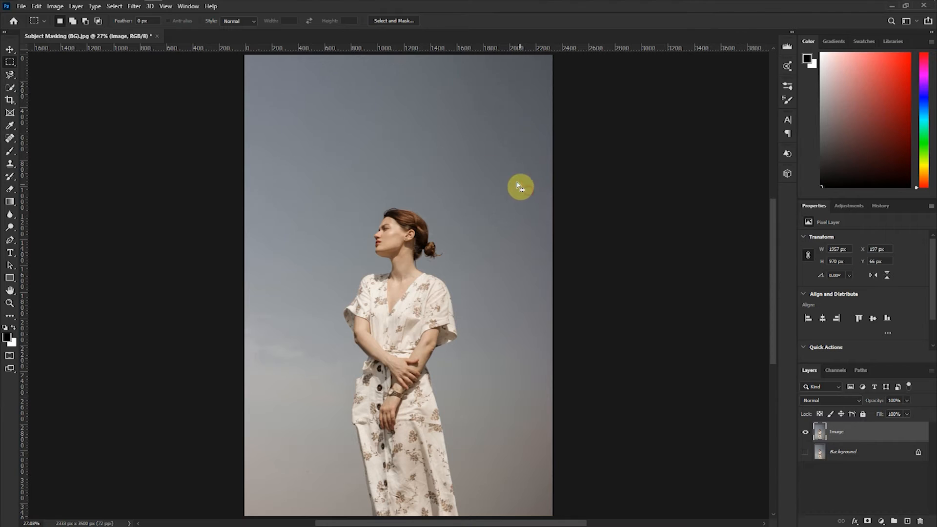
right_click(383, 112)
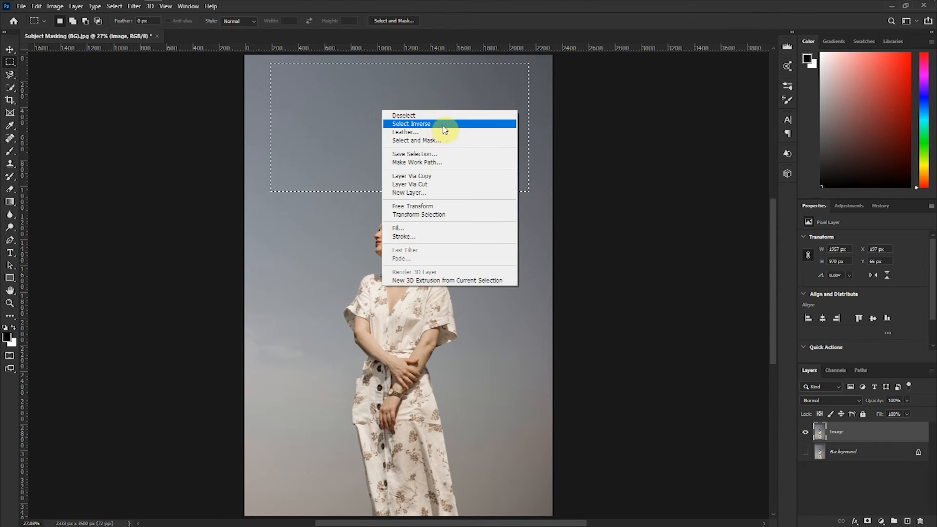
click(444, 125)
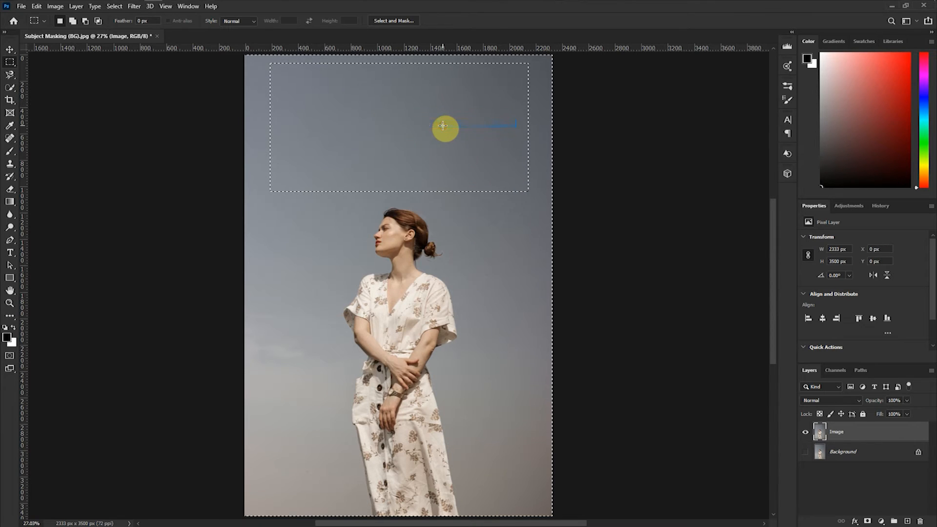
click(868, 521)
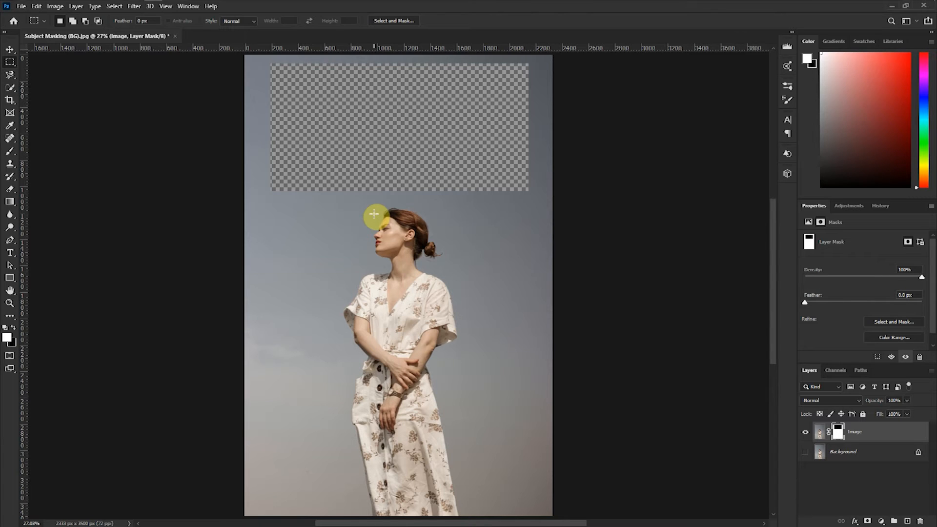
key(ctrl+z)
key(ctrl+d)
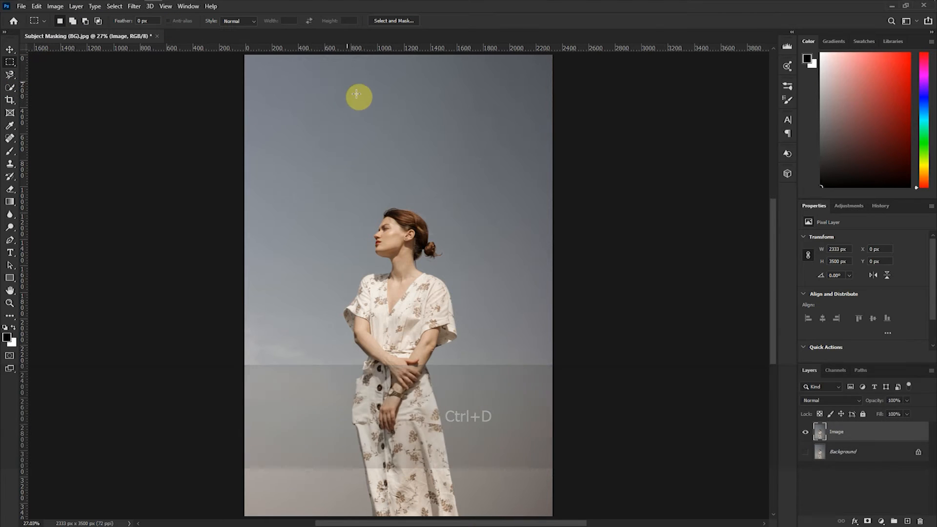
Try a layer mask that directly hides a rectangular sky selection of about 2082 × 1015 px, undo the mask and deselect
drag(260, 63, 536, 196)
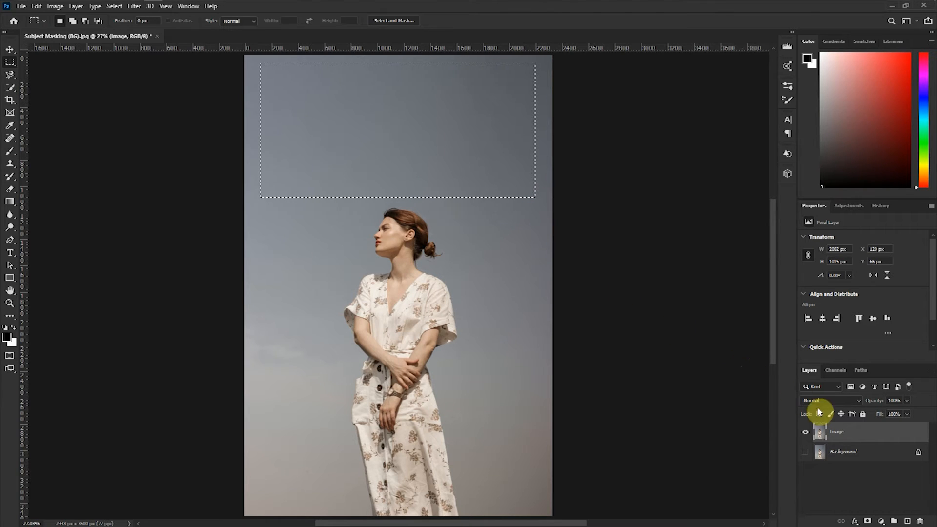
key(alt)
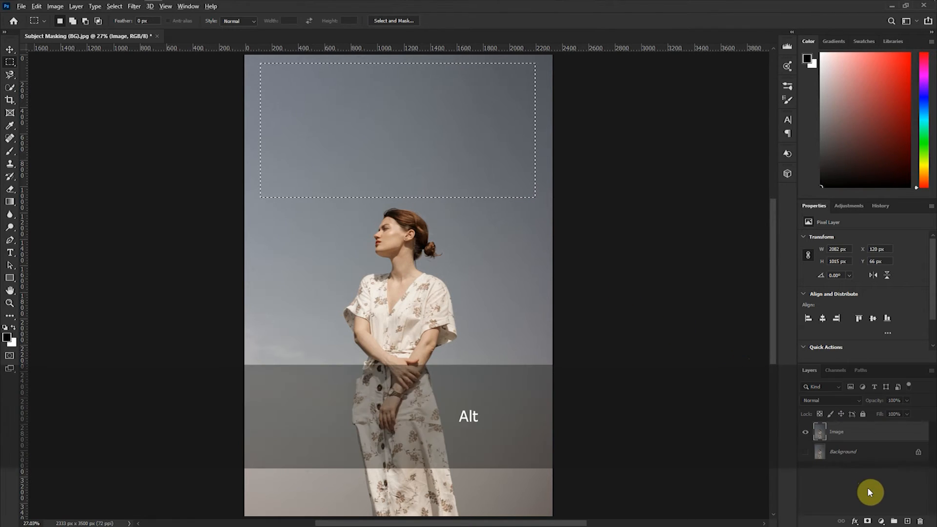
alt+click(868, 522)
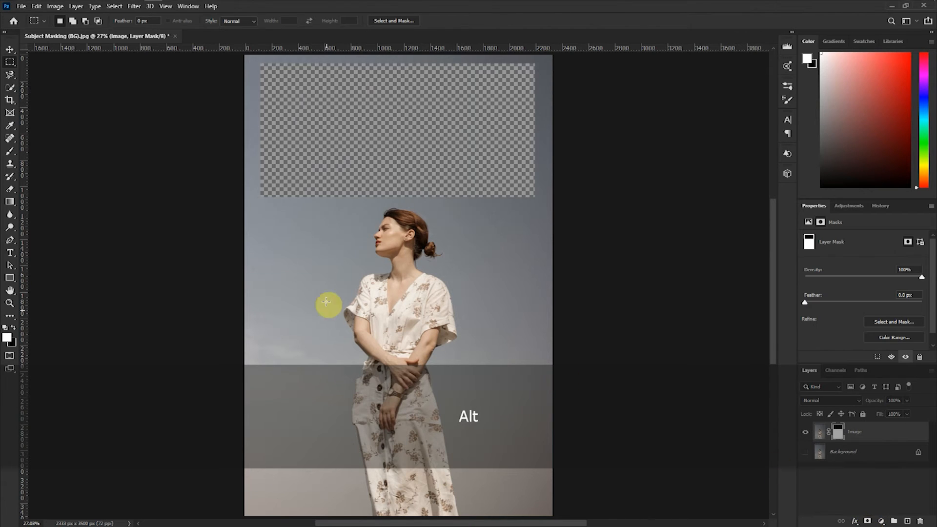
key(ctrl+d)
key(ctrl+z)
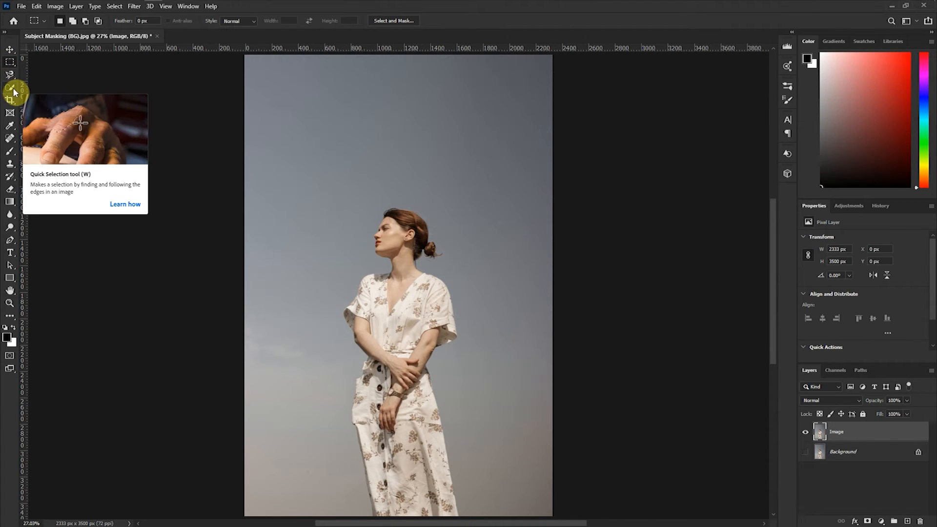
Add a Brightness/Contrast adjustment layer above the Image layer
click(880, 521)
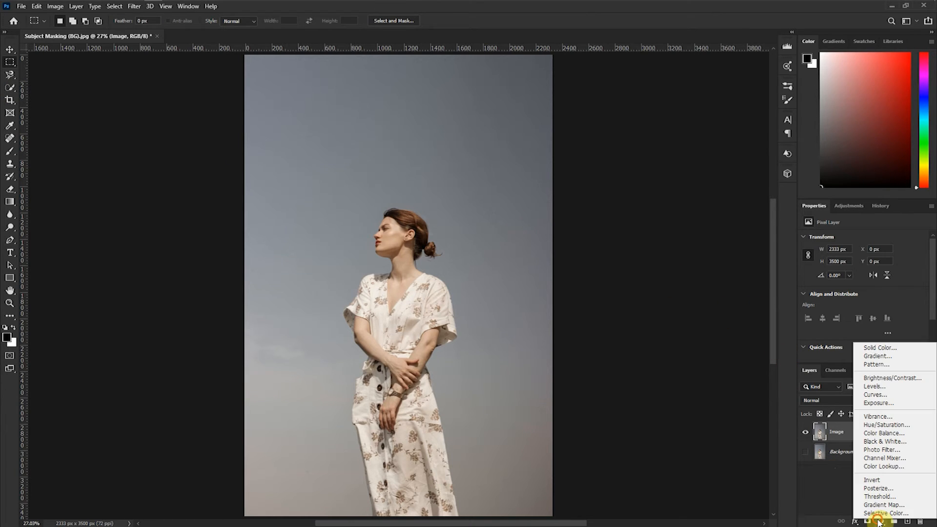
click(889, 380)
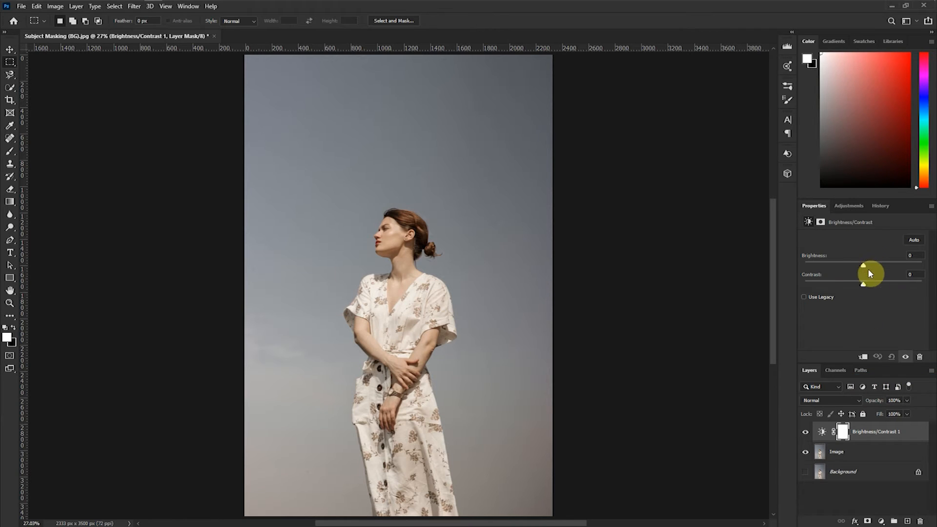
Set the adjustment layer's brightness to 30 and contrast to -20, and exclude the woman from it by inverting the mask within a Select Subject selection
drag(864, 268, 882, 268)
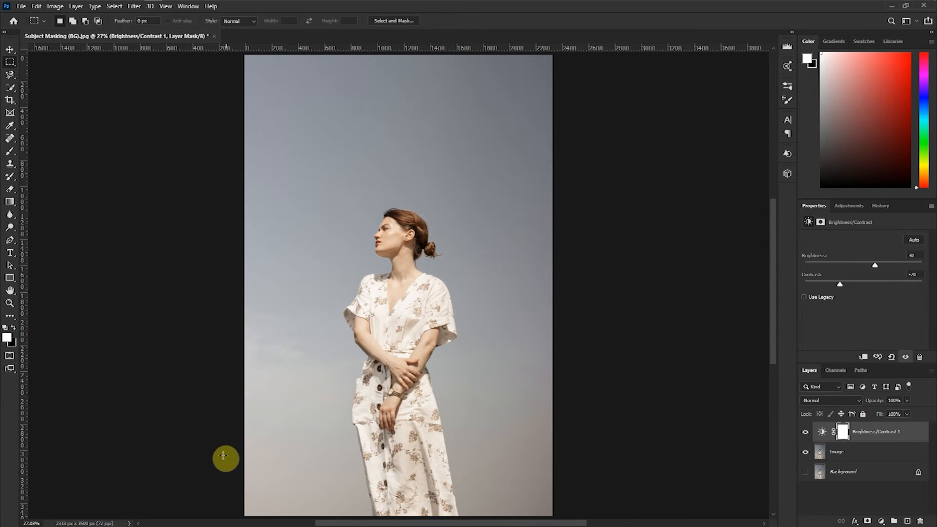
click(10, 88)
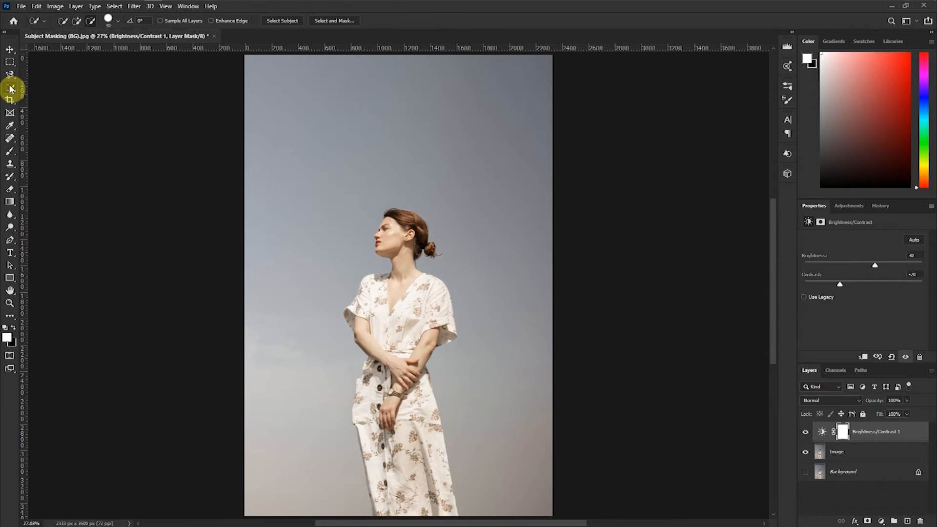
click(284, 20)
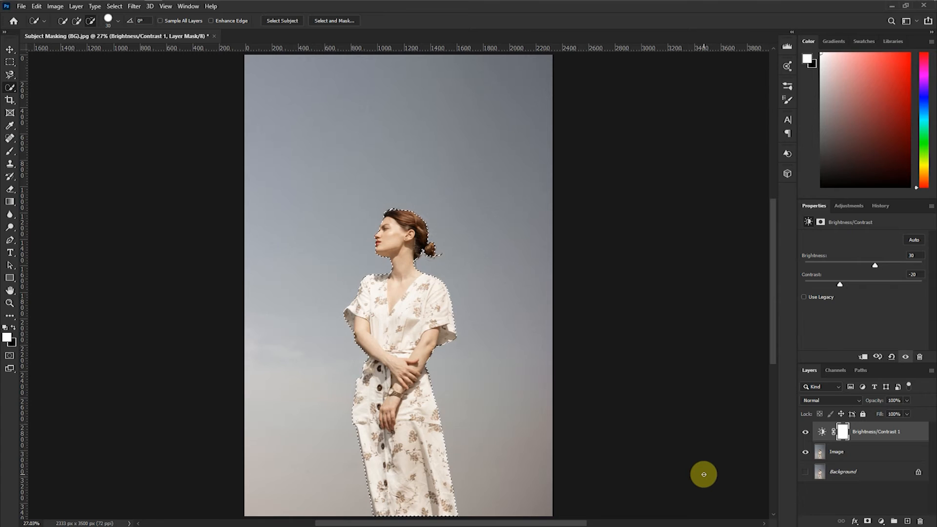
key(ctrl+i)
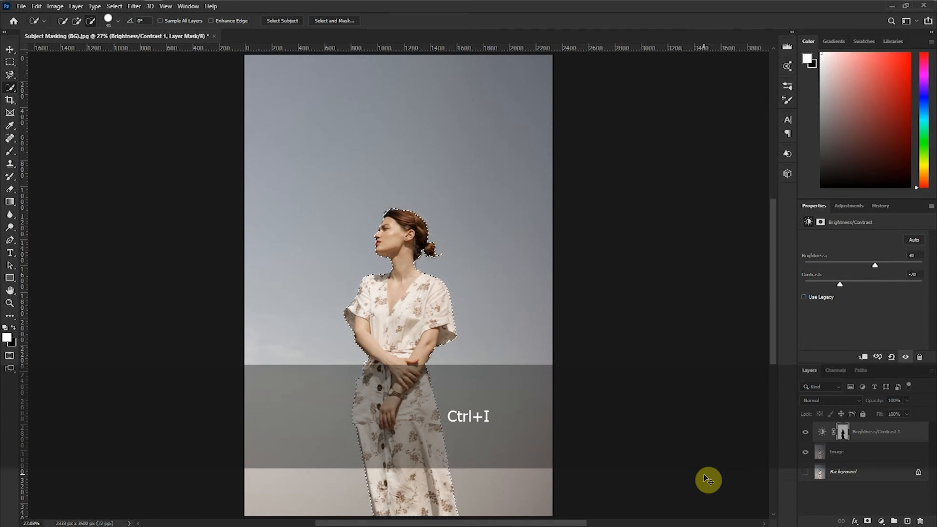
key(ctrl+d)
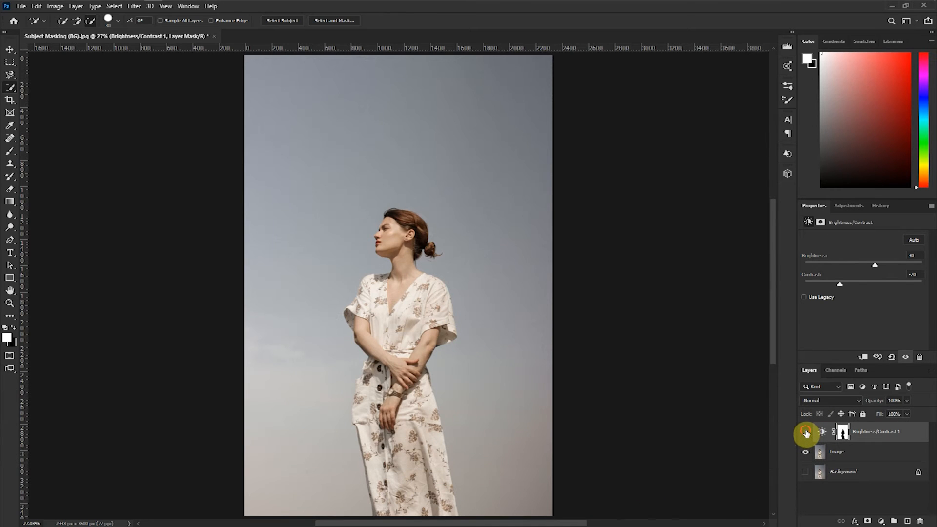
Compare the photo with and without the masked Brightness/Contrast adjustment by toggling the layer's visibility
click(806, 433)
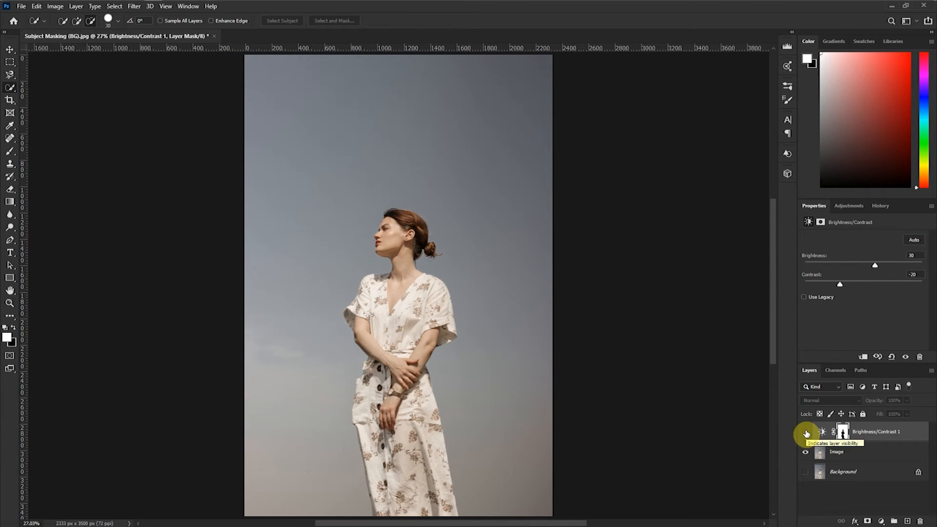
click(806, 432)
click(806, 432)
click(806, 433)
click(806, 433)
click(806, 433)
click(807, 433)
click(806, 433)
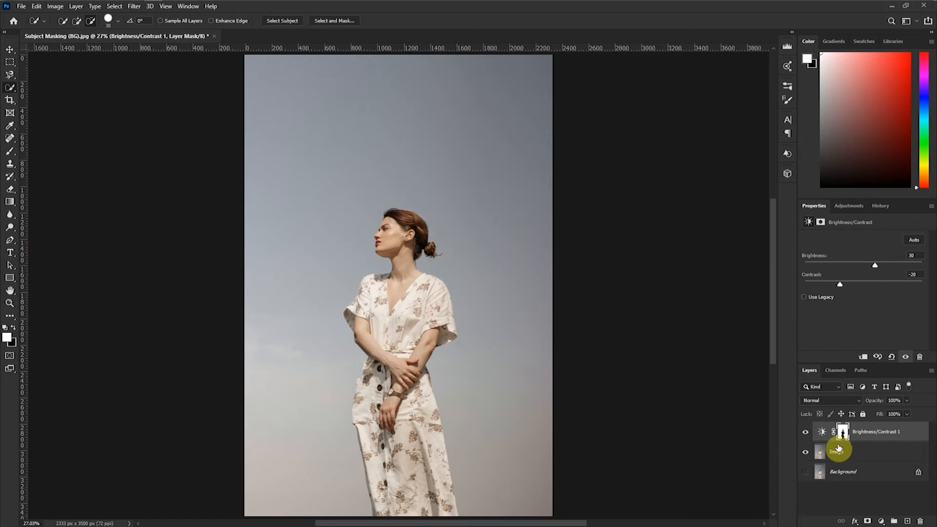
click(882, 521)
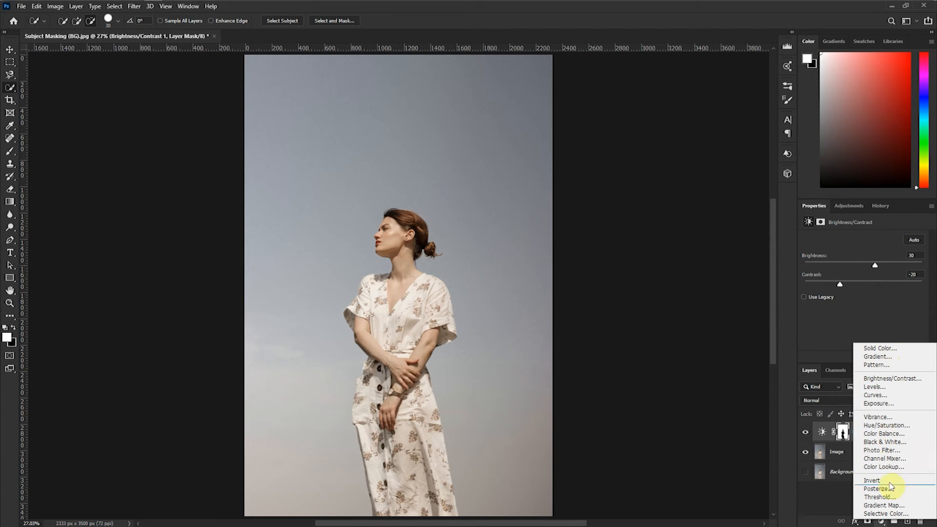
click(760, 432)
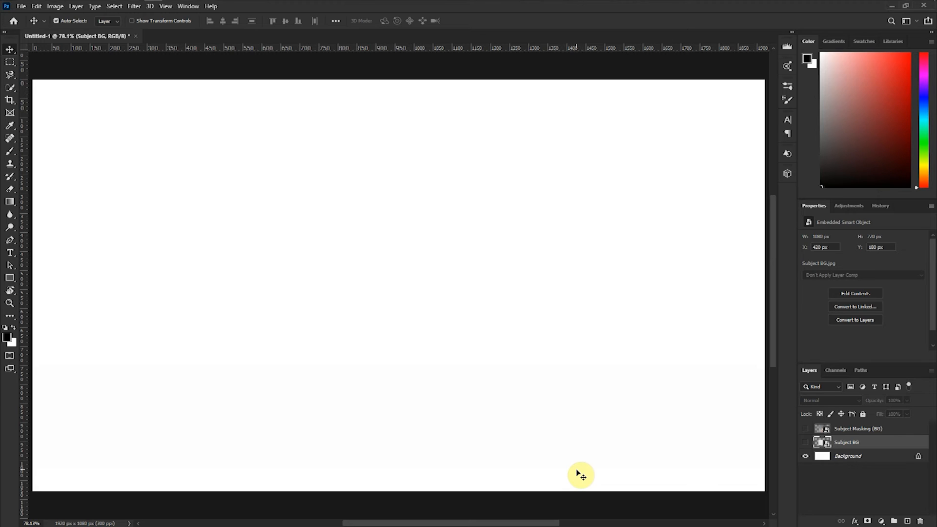
Show the Subject BG texture layer and scale it from its centre to about 1920 × 1280 px so it covers the canvas
click(805, 429)
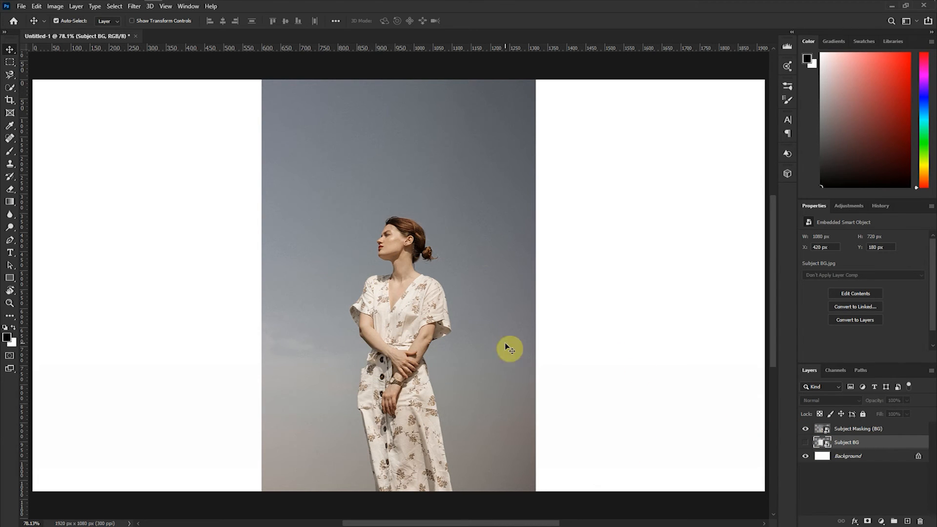
click(805, 429)
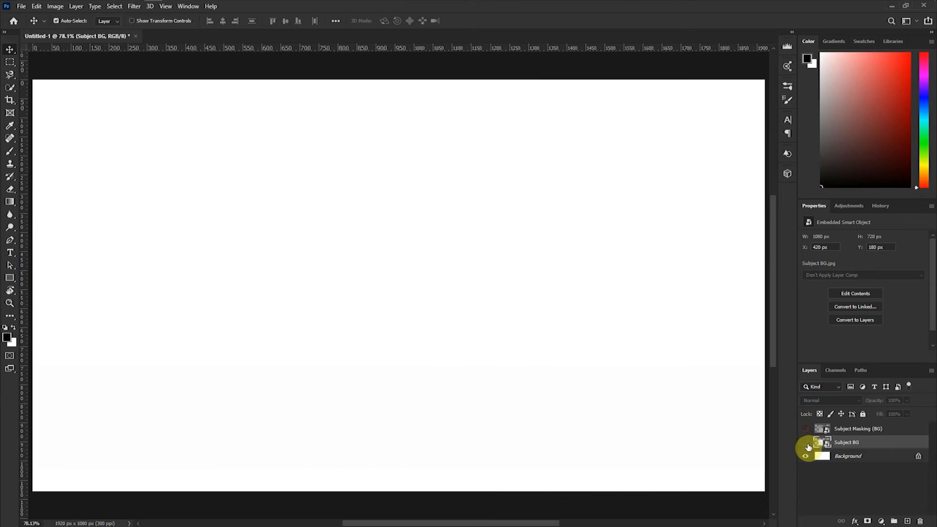
click(806, 443)
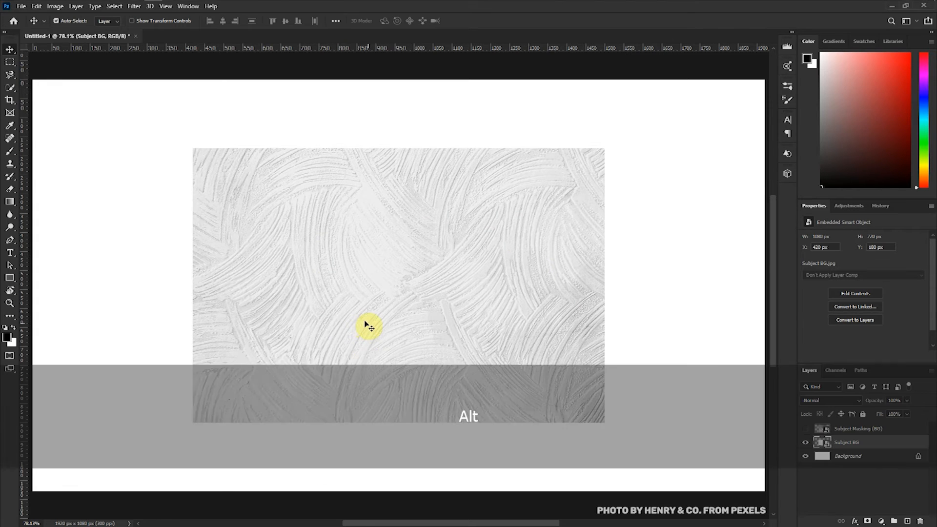
scroll(366, 326, down, 2)
key(ctrl+t)
drag(581, 167, 709, 109)
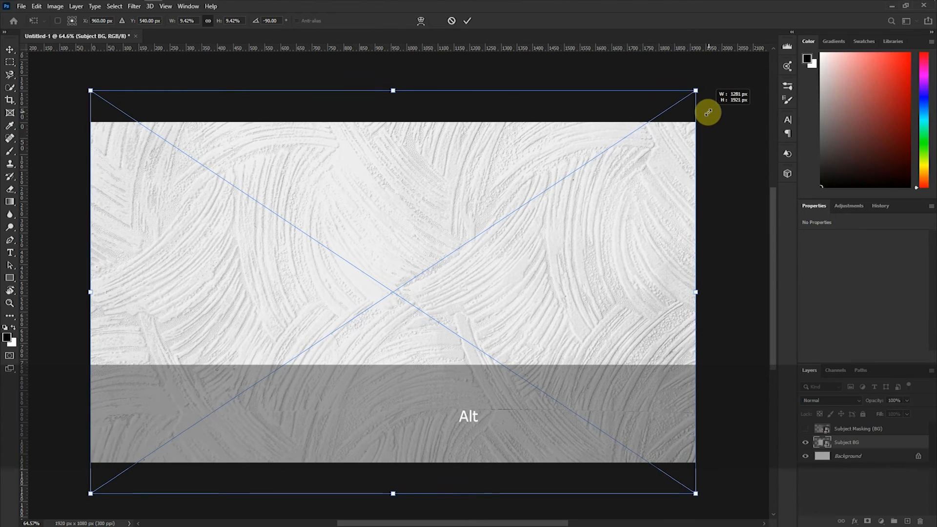
click(467, 20)
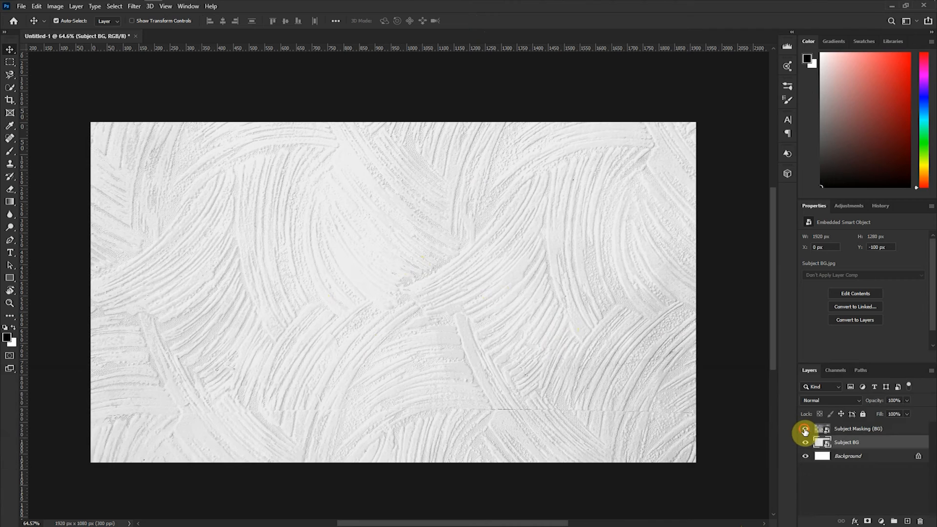
Show the Subject Masking (BG) layer, select the woman with Select Subject, and mask out her background with a layer mask
click(805, 430)
click(830, 429)
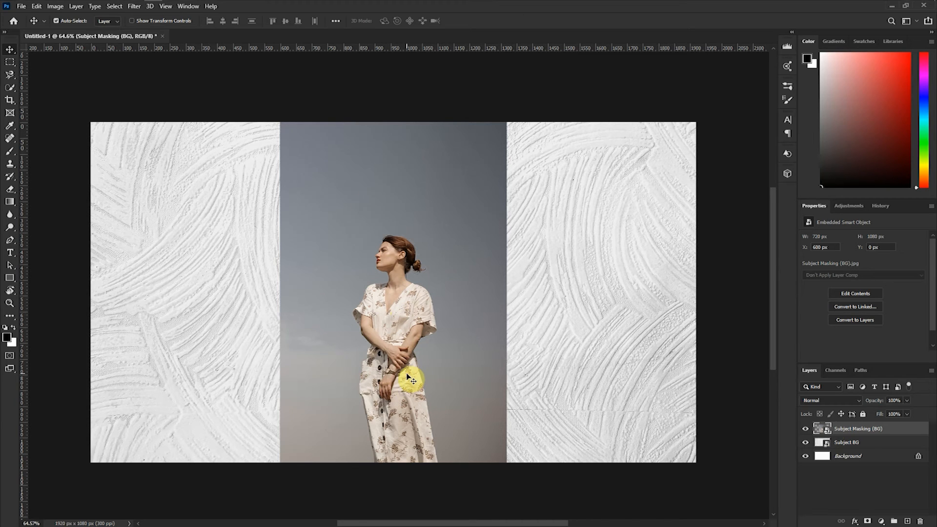
click(10, 88)
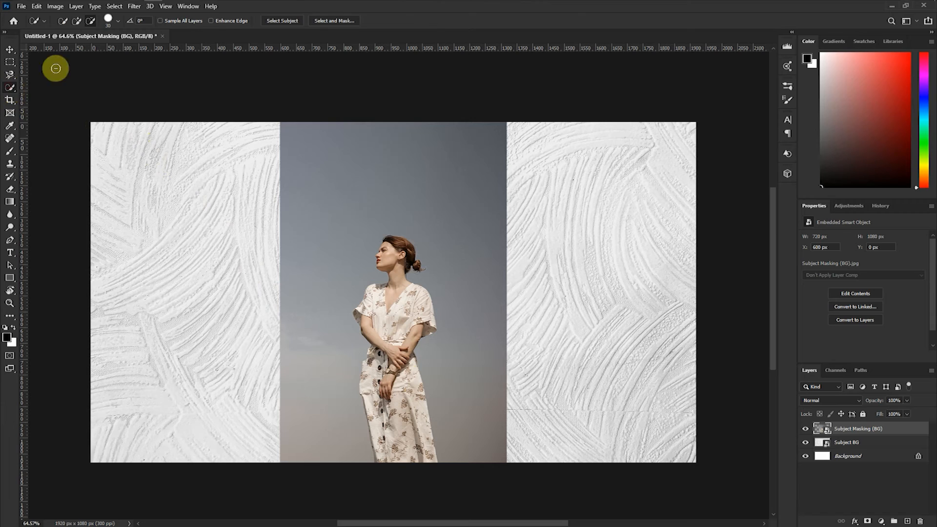
click(278, 23)
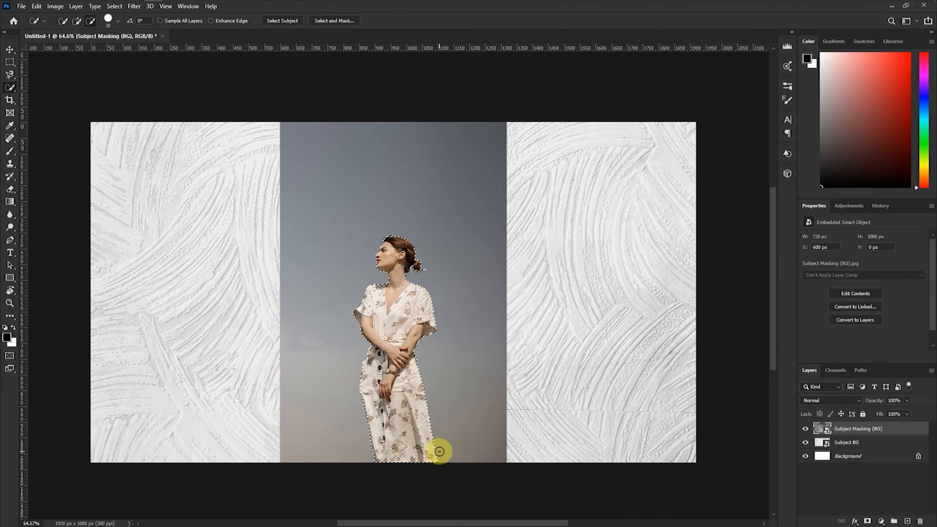
click(867, 521)
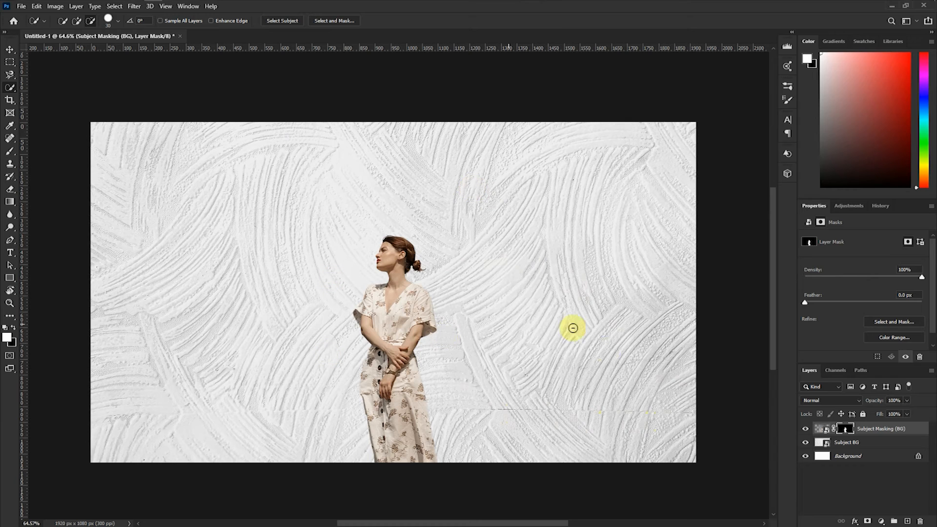
Enlarge the masked woman photo to about 1224 × 1836 px and lower it so she stands larger against the texture, at about X 348, Y -287 px
click(9, 50)
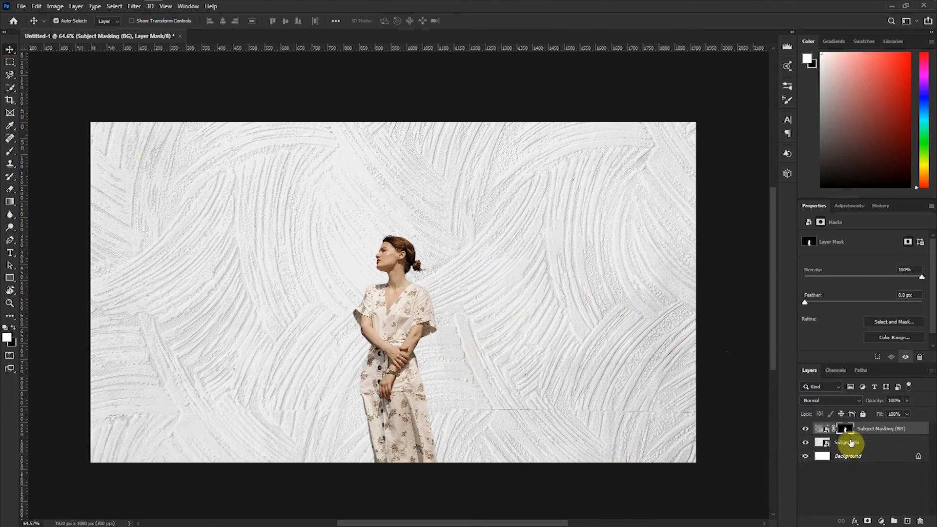
click(823, 430)
key(ctrl+y)
key(ctrl+t)
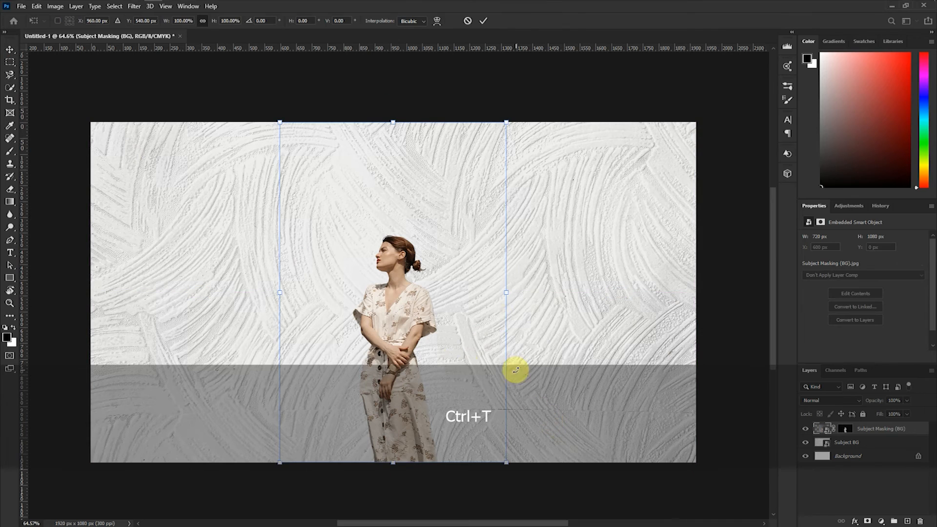
drag(507, 123, 628, 46)
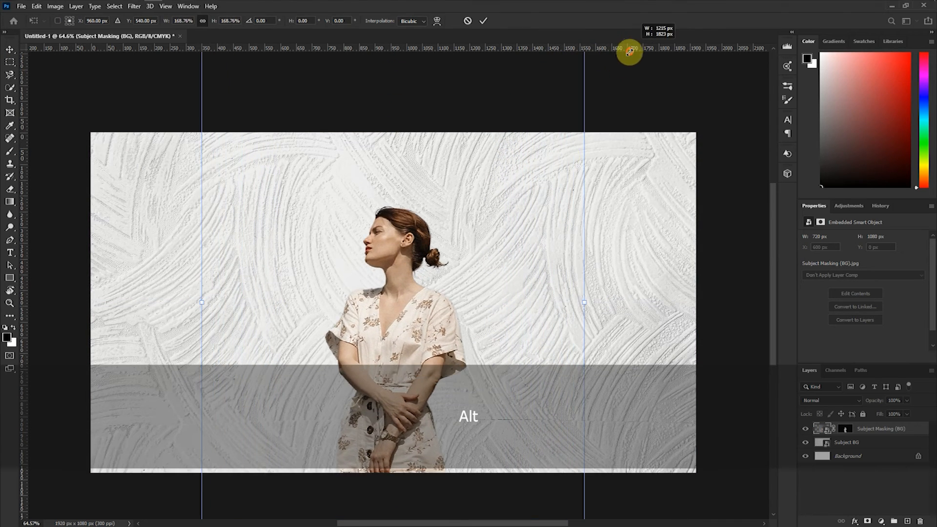
drag(430, 355, 418, 392)
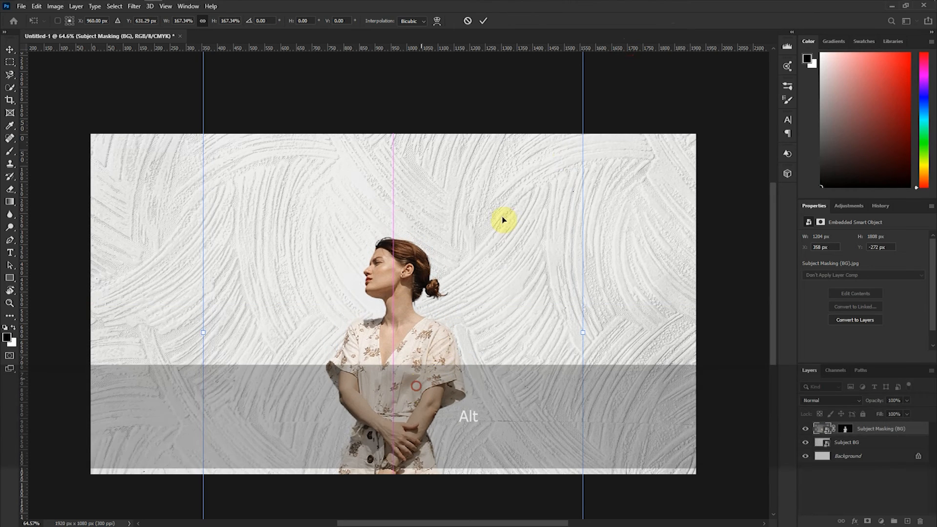
scroll(513, 293, down, 3)
mouse_move(569, 97)
mouse_down()
mouse_move(586, 79)
mouse_move(581, 102)
mouse_up()
click(483, 20)
scroll(508, 316, down, 1)
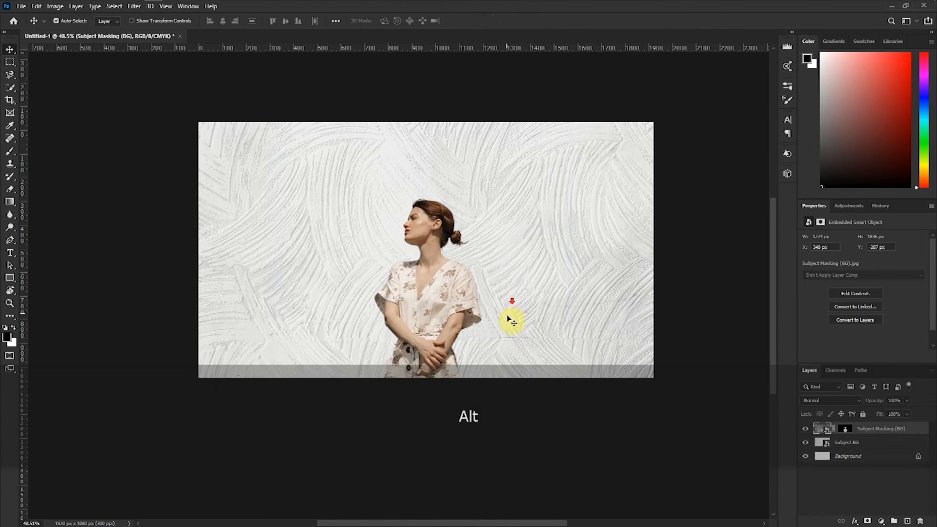
scroll(527, 325, up, 3)
scroll(438, 238, up, 2)
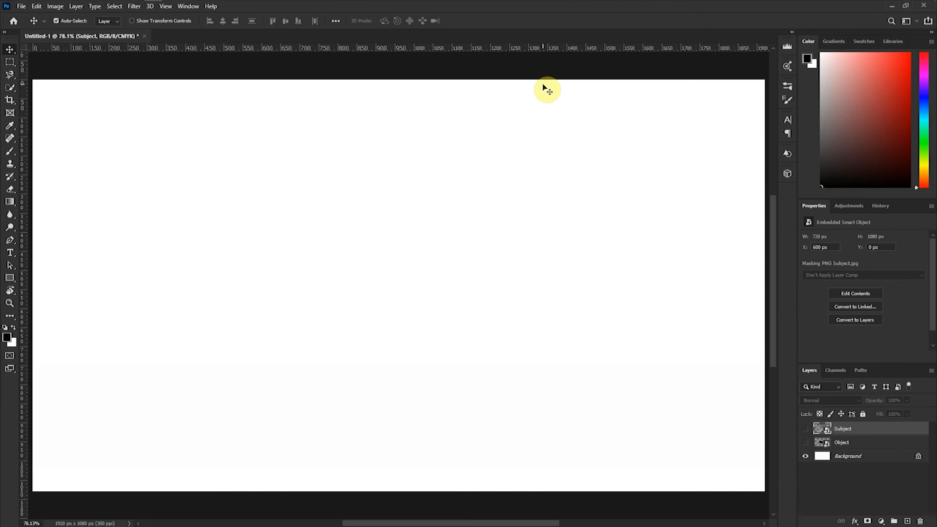
Draw a red rectangle without a stroke, about 932 × 513 px, in the upper middle of the canvas
click(9, 280)
click(110, 21)
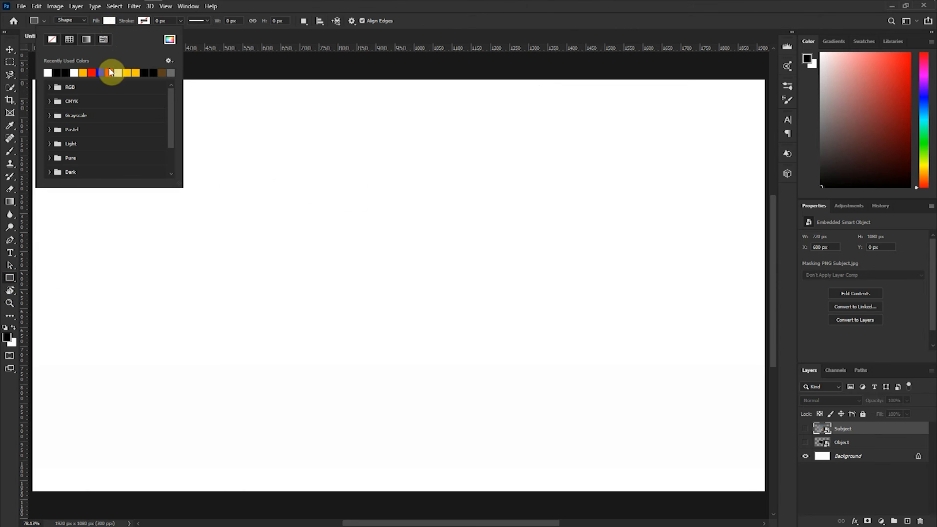
click(143, 21)
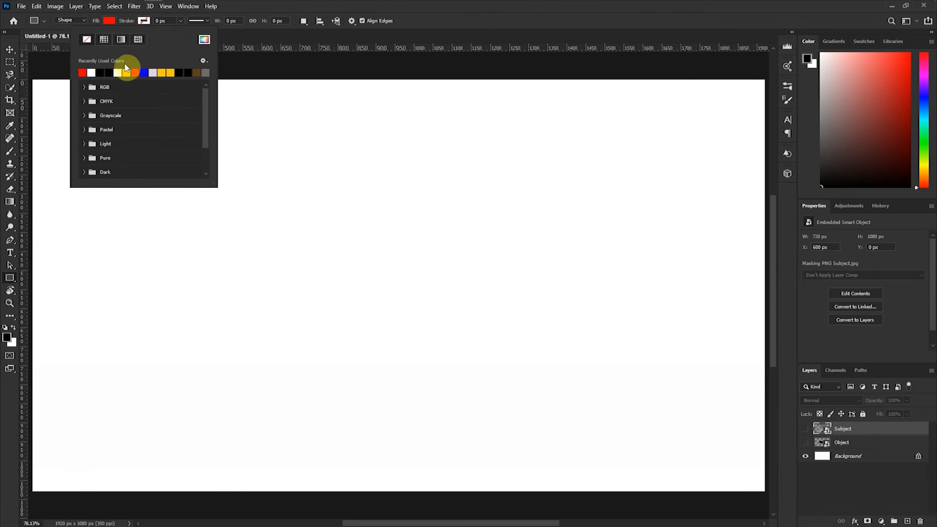
click(299, 165)
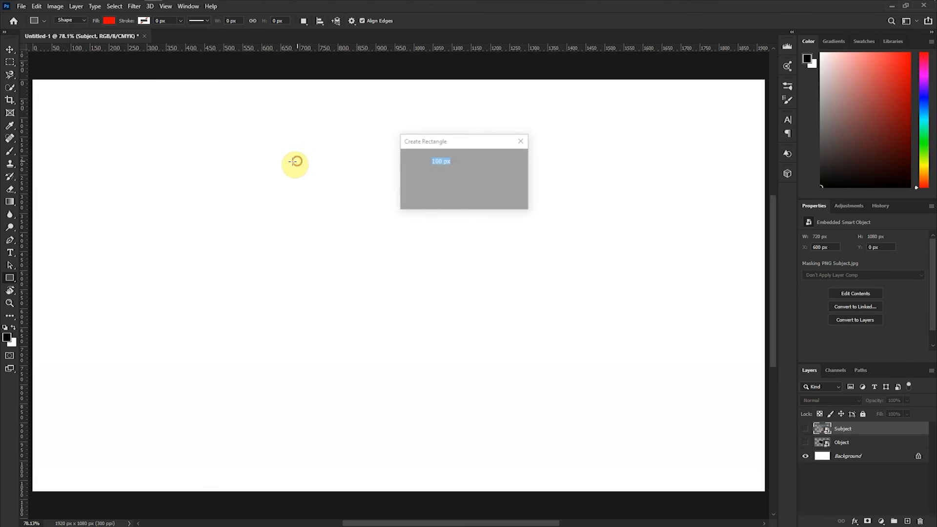
click(483, 201)
drag(186, 113, 541, 308)
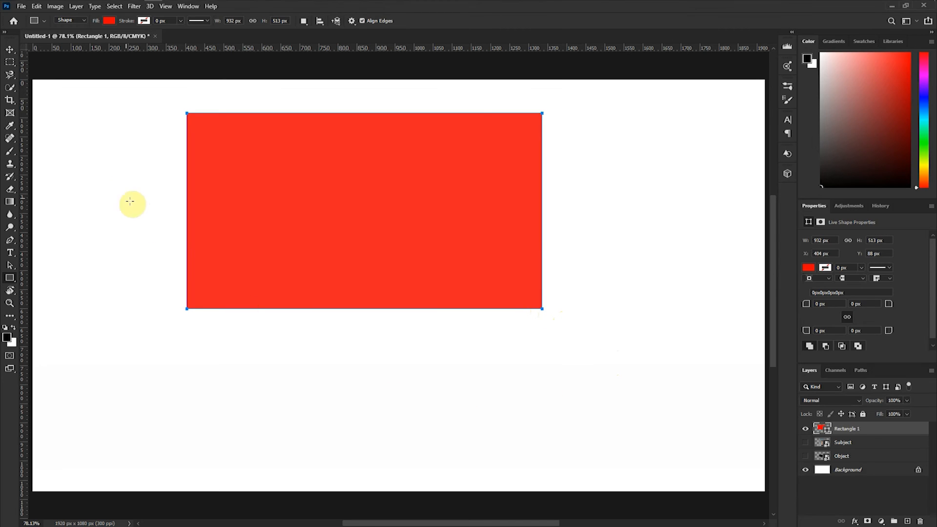
Draw a circle about 742 px in diameter overlapping the red rectangle and fill it with yellow-orange
click(10, 283)
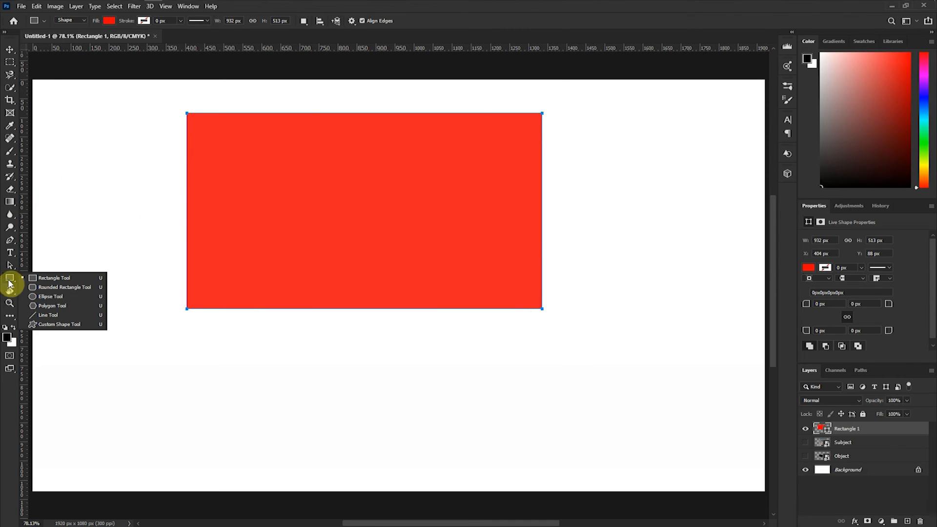
click(48, 296)
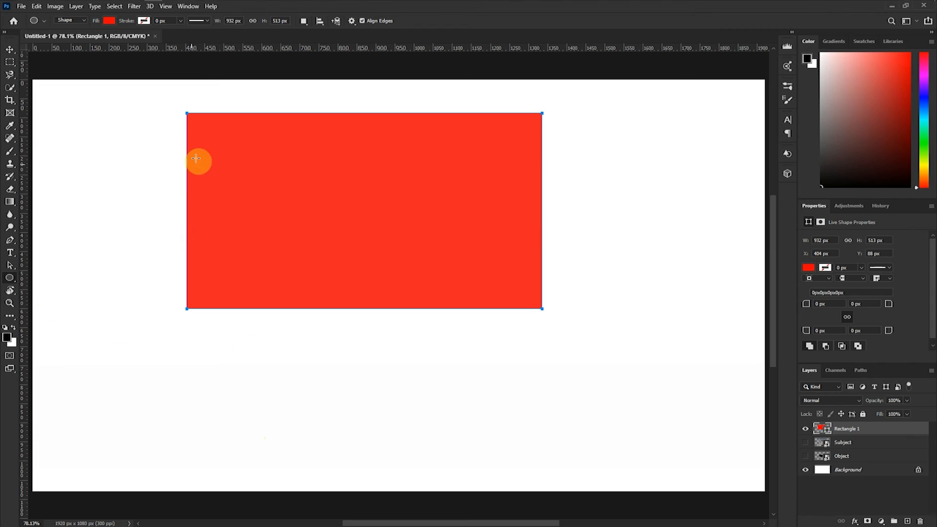
drag(214, 436, 546, 155)
key(shift)
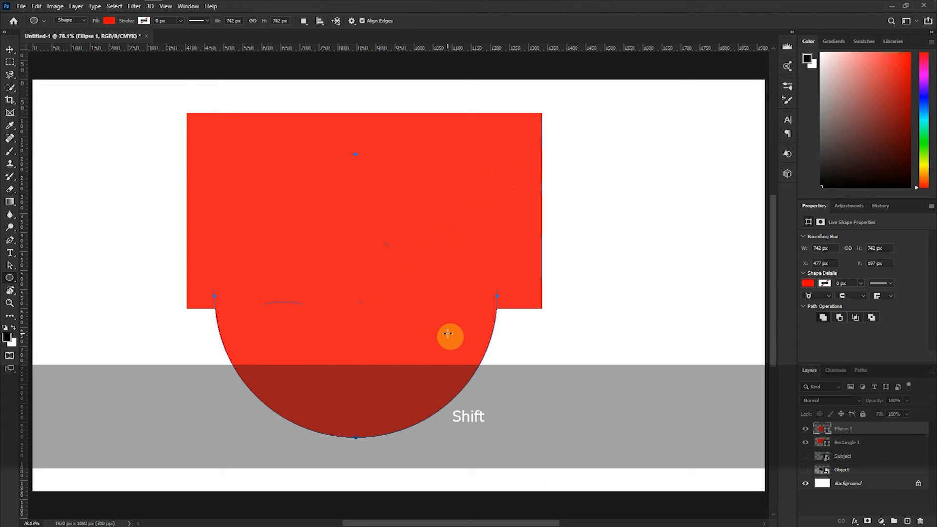
click(109, 20)
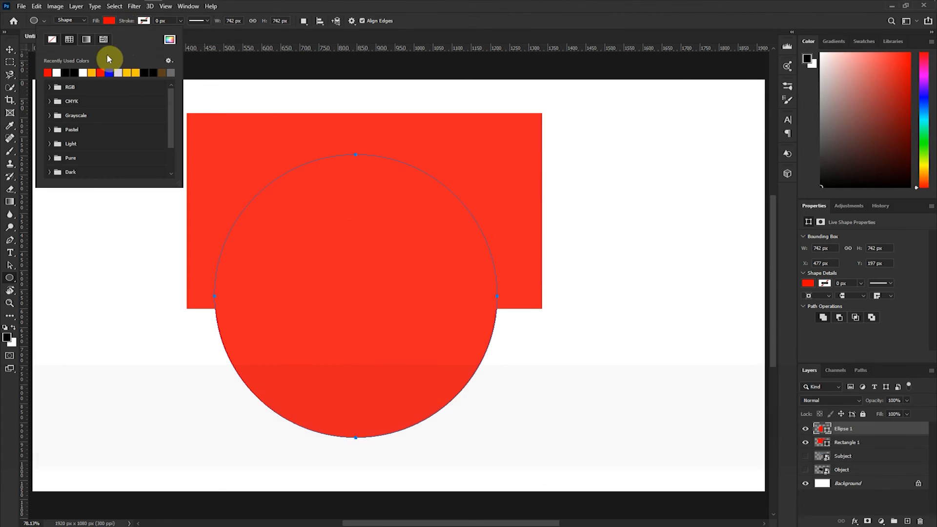
click(92, 72)
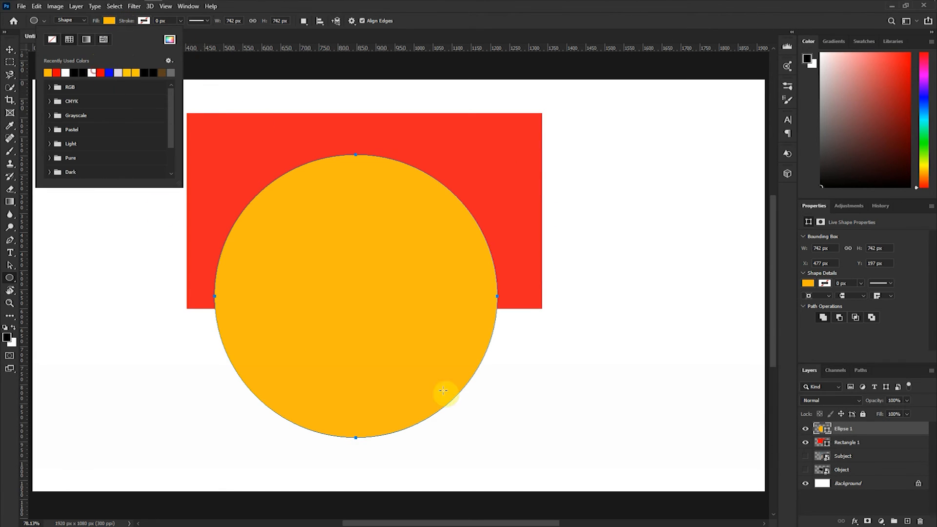
Move the yellow-orange circle up over the middle of the red rectangle, to about X 510, Y -26 px
click(10, 49)
drag(383, 300, 395, 219)
scroll(396, 225, up, 2)
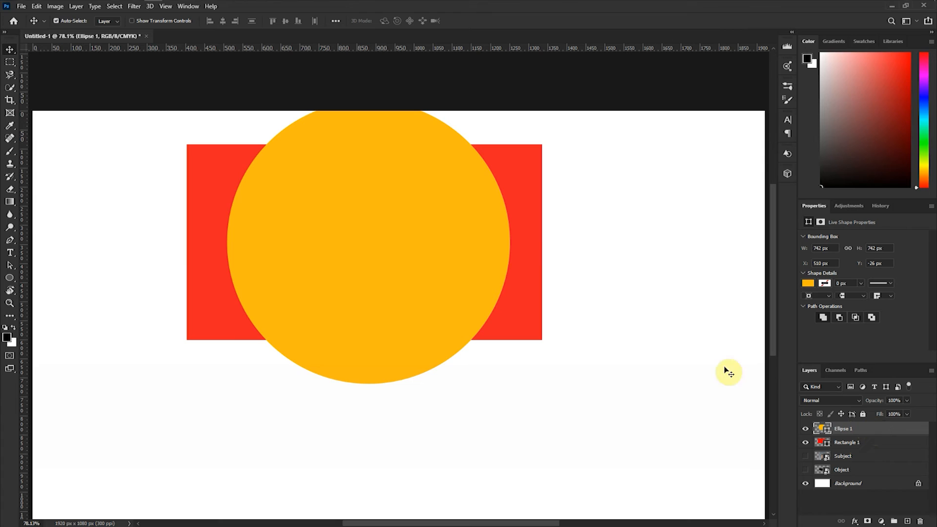
Try clipping the yellow-orange circle to the red rectangle and shifting the circle around inside it
right_click(884, 431)
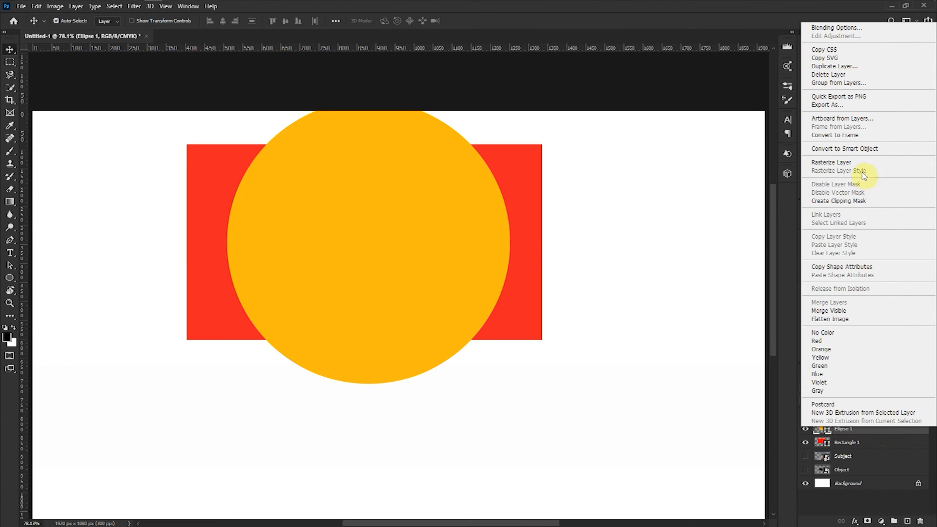
click(857, 202)
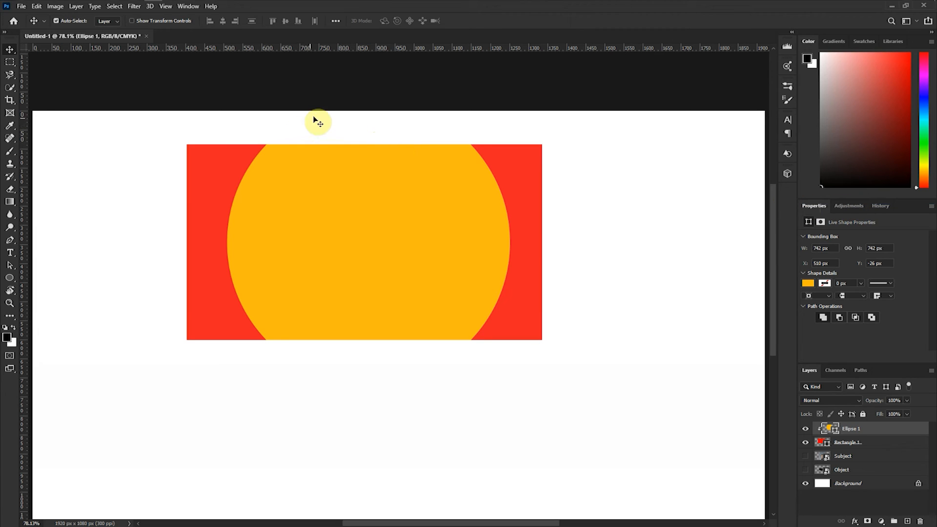
drag(406, 233, 382, 228)
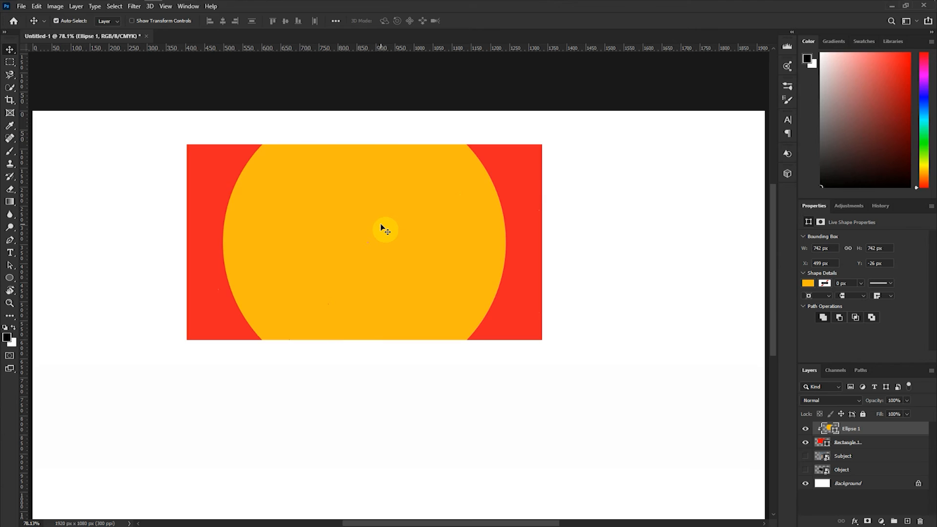
drag(434, 218, 451, 229)
Undo the circle's moves and its clipping mask, and clip the circle to the red rectangle again
key(ctrl+z)
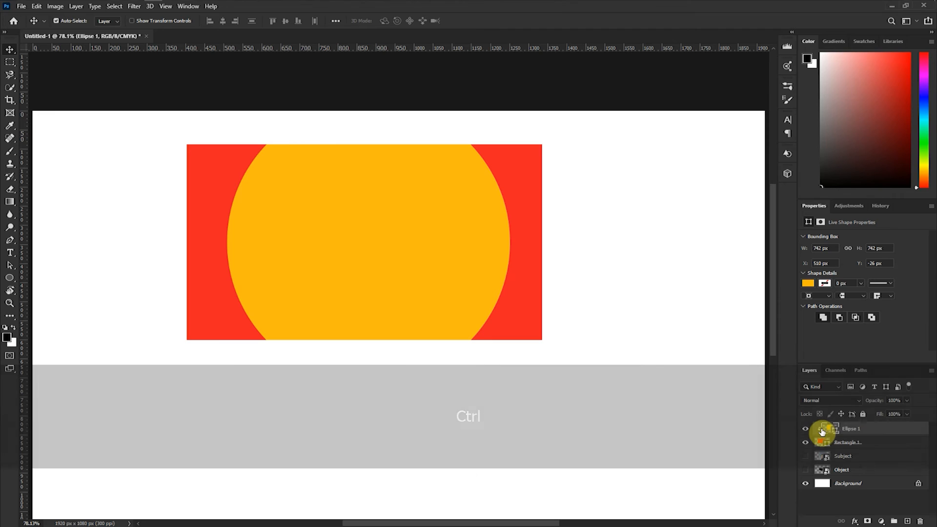
key(ctrl+z)
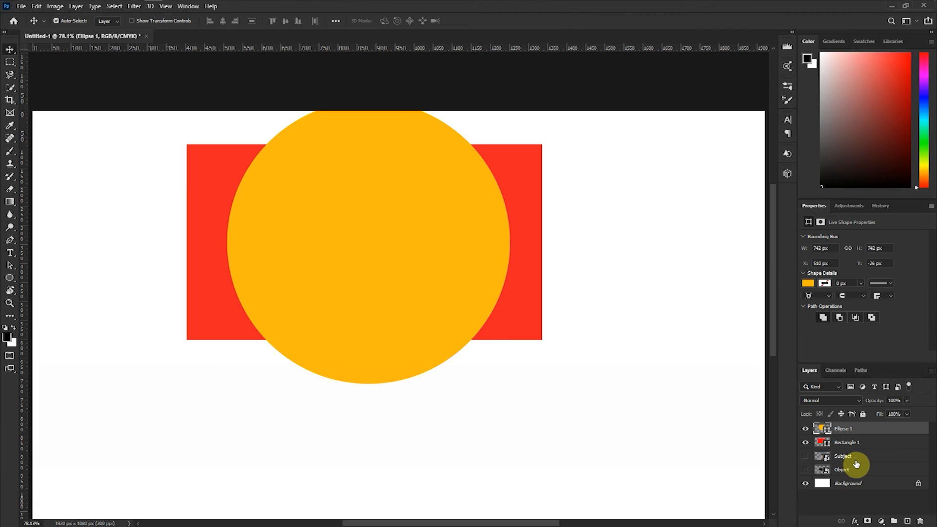
key(alt)
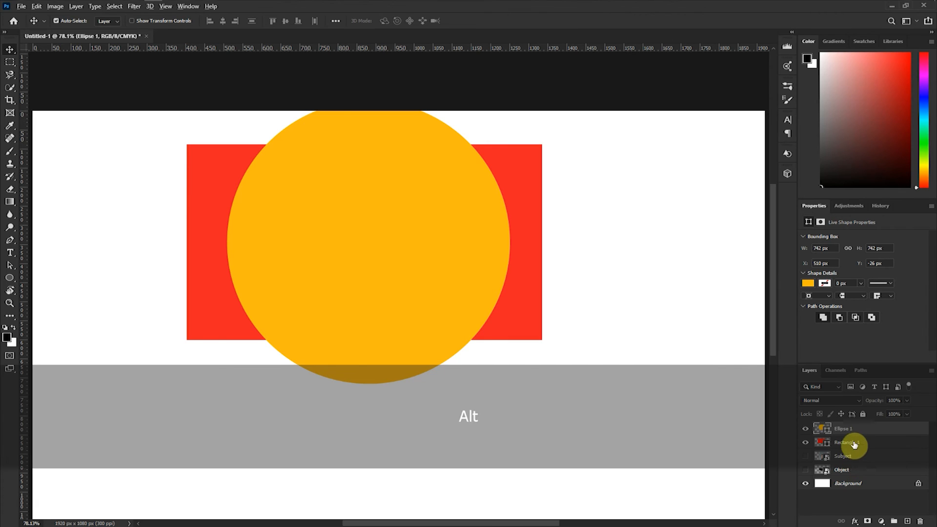
alt+click(822, 433)
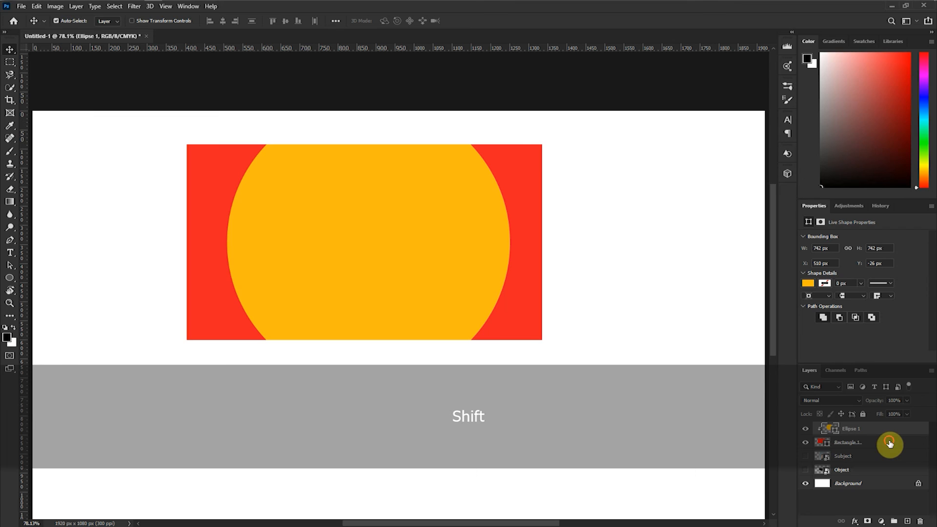
Delete the circle and rectangle layers, and show only the Object brush-stroke layer above the background
shift+click(888, 442)
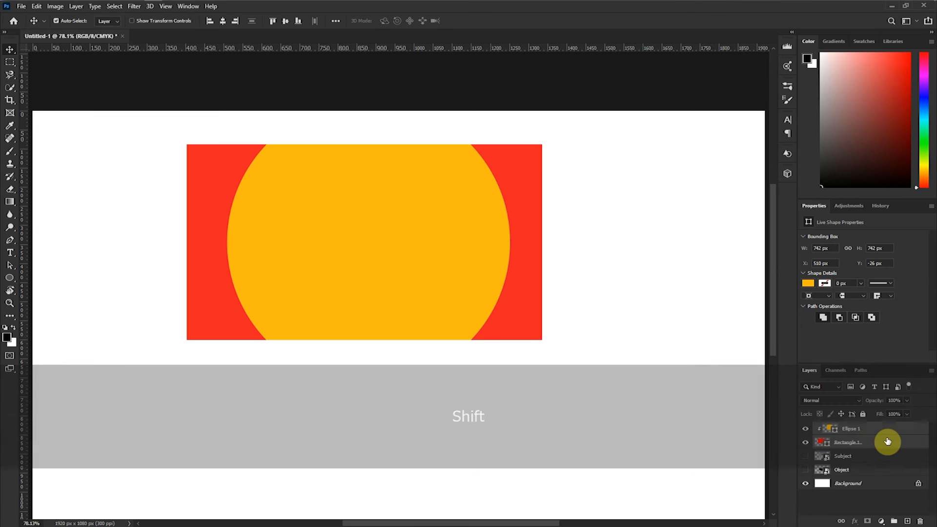
key(Delete)
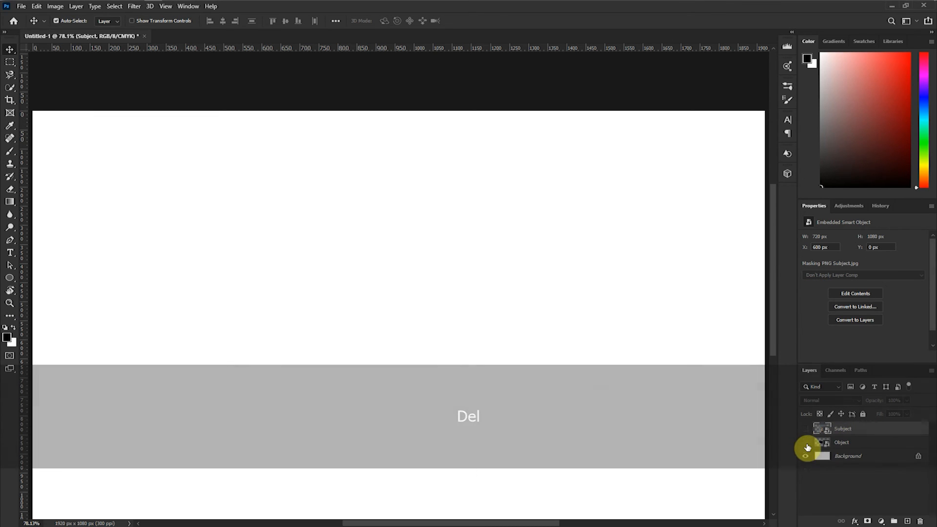
click(806, 442)
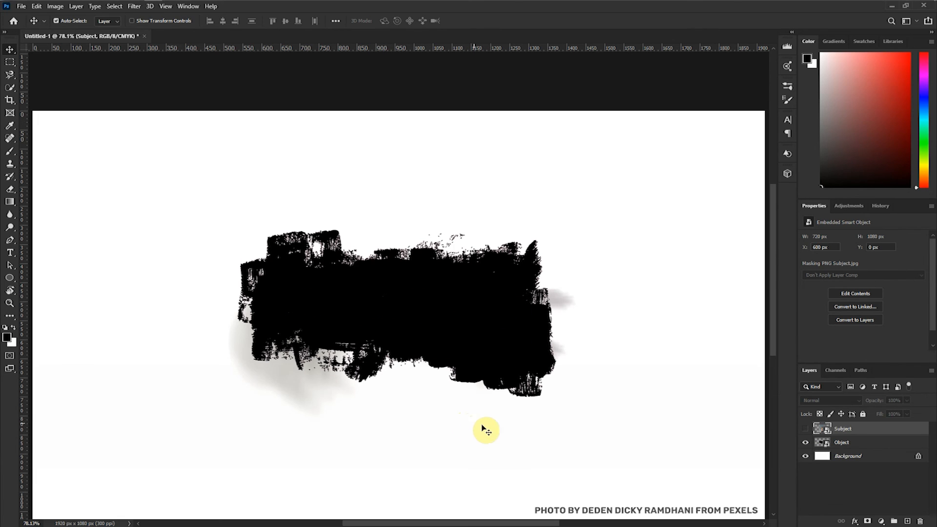
click(804, 429)
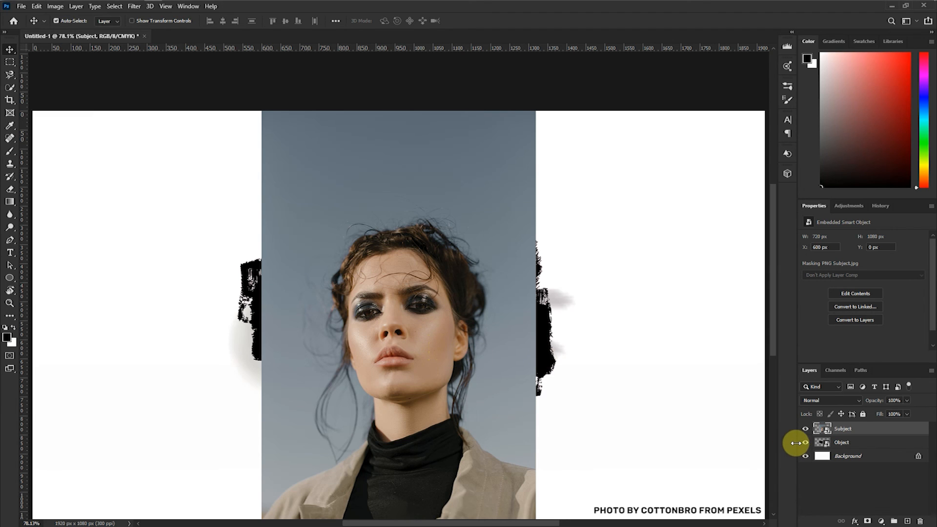
click(805, 429)
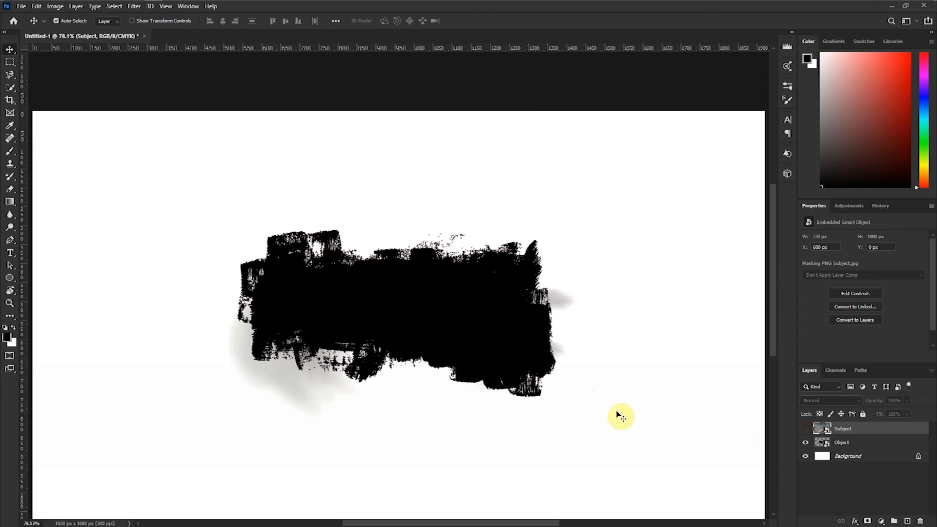
Enlarge the black brush-stroke image to about 1786 × 984 px so it covers most of the canvas
alt+scroll(492, 341, down, 2)
scroll(488, 319, down, 3)
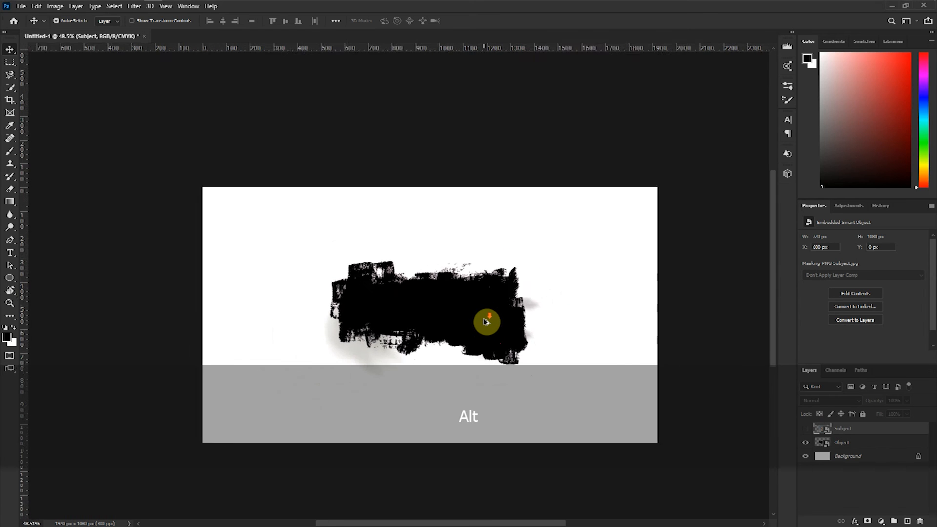
click(487, 323)
key(ctrl+t)
drag(540, 219, 655, 155)
click(467, 21)
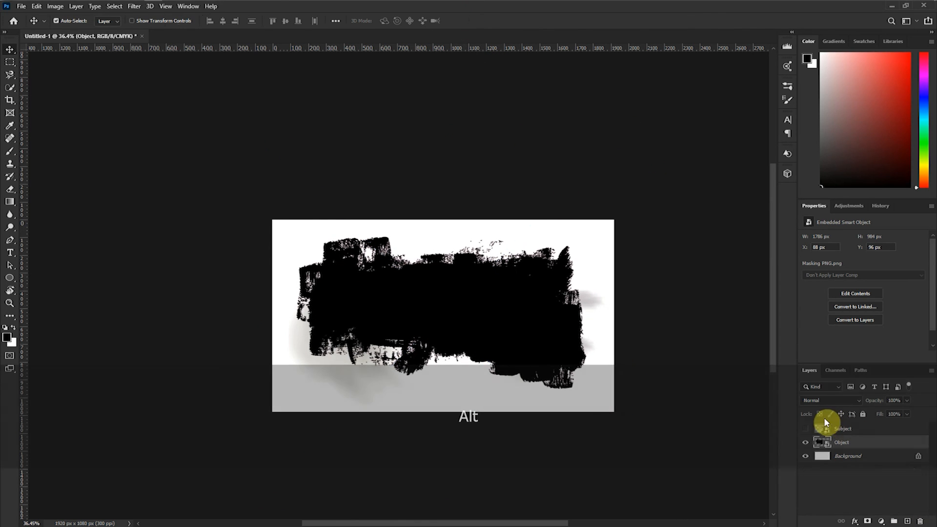
Show the Subject portrait and enlarge it to about 1956 × 2934 px so it fills the canvas
click(806, 429)
click(424, 315)
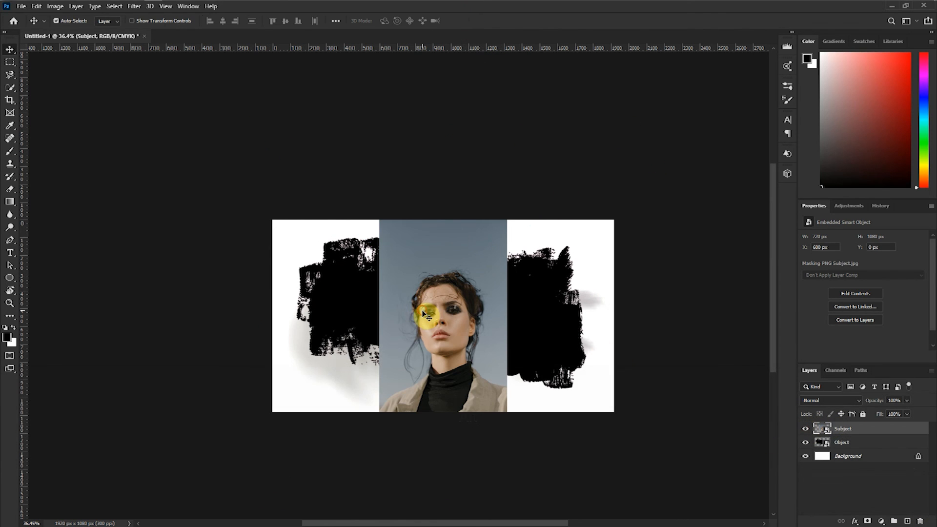
key(ctrl+t)
drag(508, 222, 688, 101)
click(467, 21)
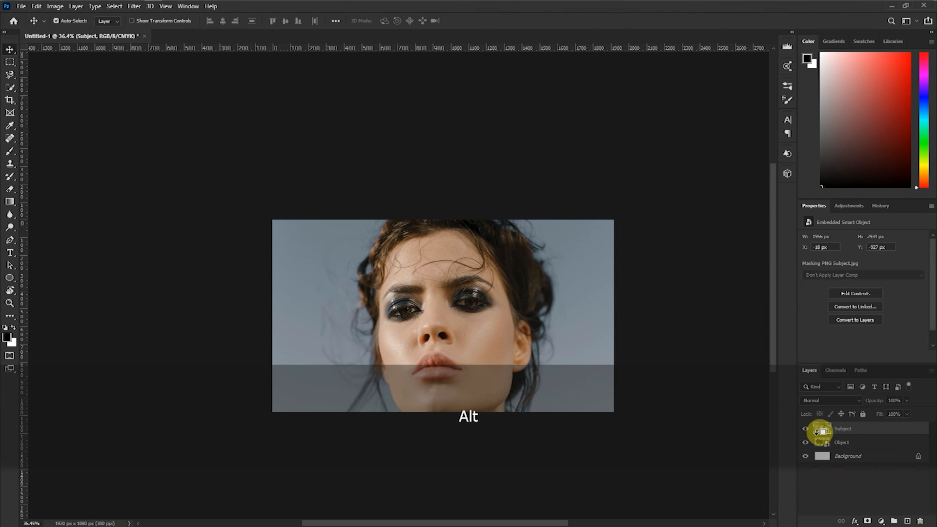
Clip the Subject portrait to the brush-stroke layer and enlarge the portrait to about 3218 × 4828 px, framing the eyes
alt+click(817, 433)
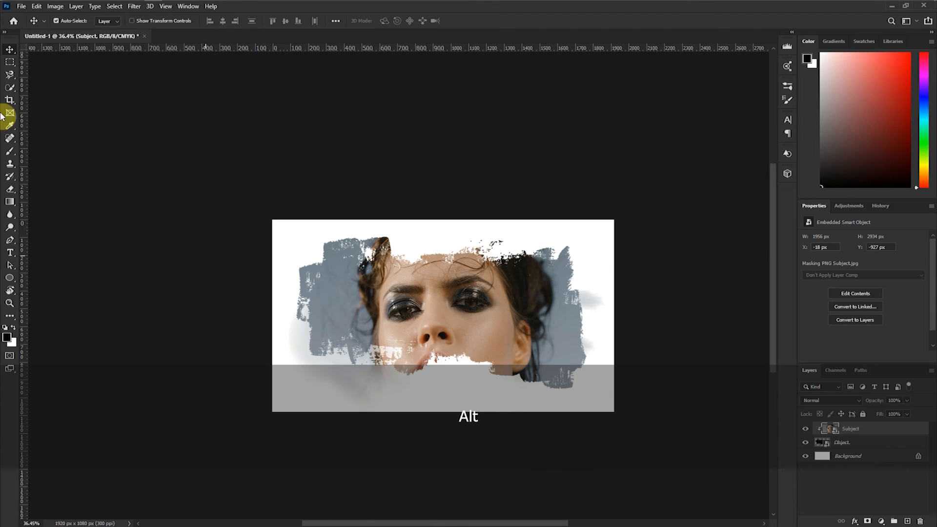
key(ctrl+t)
scroll(620, 323, down, 1)
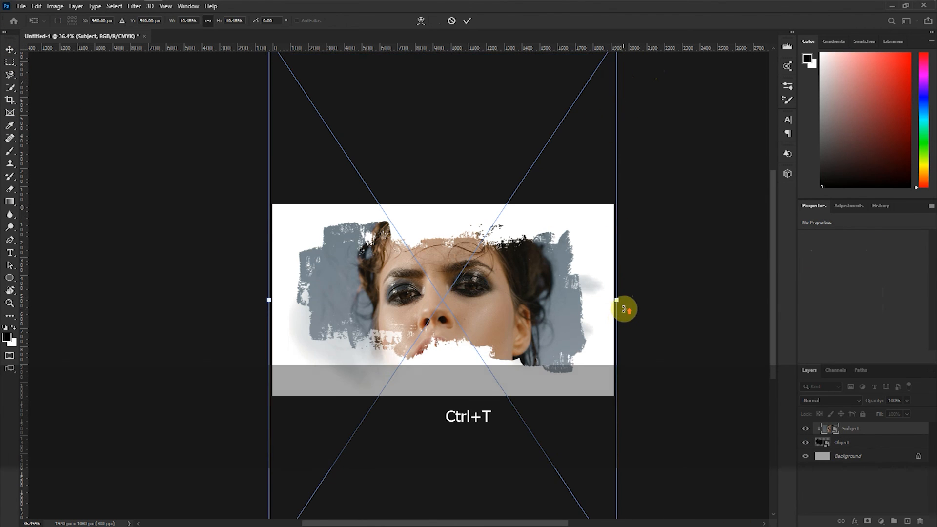
scroll(624, 308, up, 2)
drag(619, 69, 686, 59)
scroll(468, 159, down, 1)
click(466, 22)
scroll(473, 413, down, 2)
scroll(482, 341, up, 1)
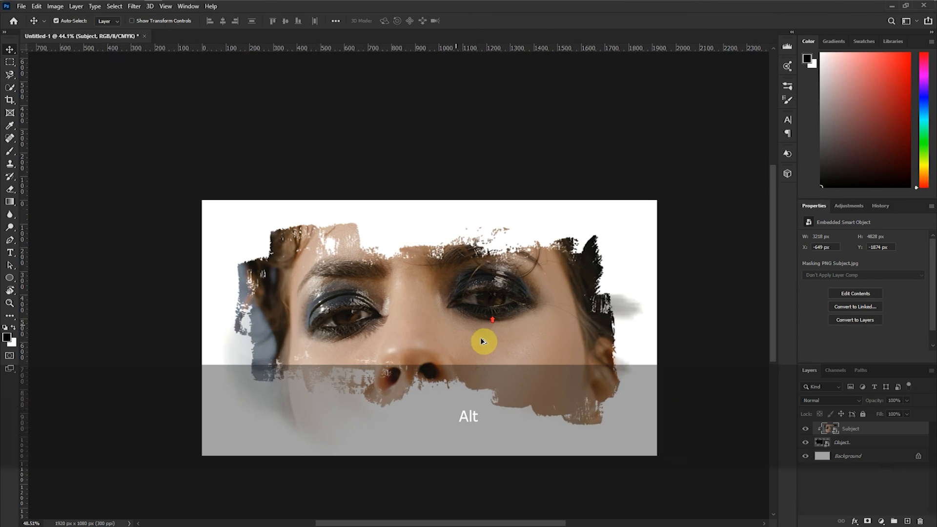
scroll(481, 341, up, 3)
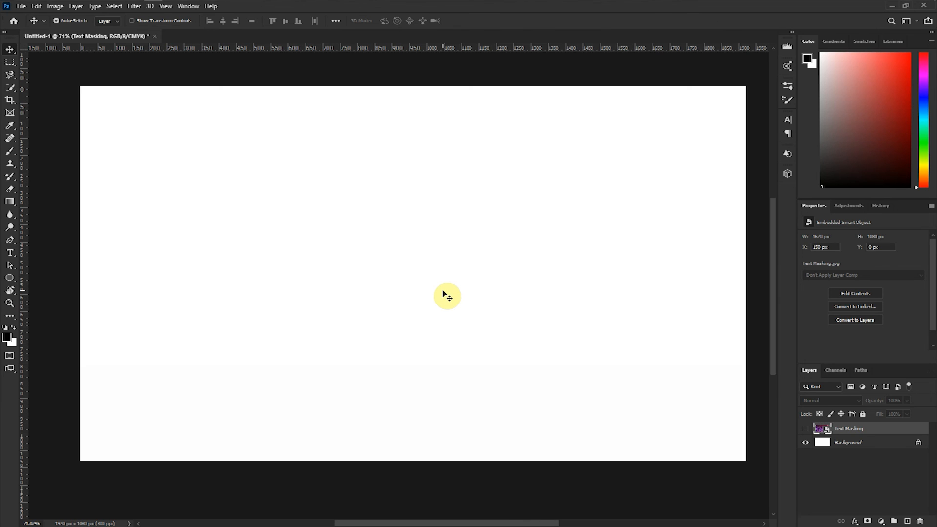
Add a text layer reading "MASK" near the middle of the blank canvas
click(10, 253)
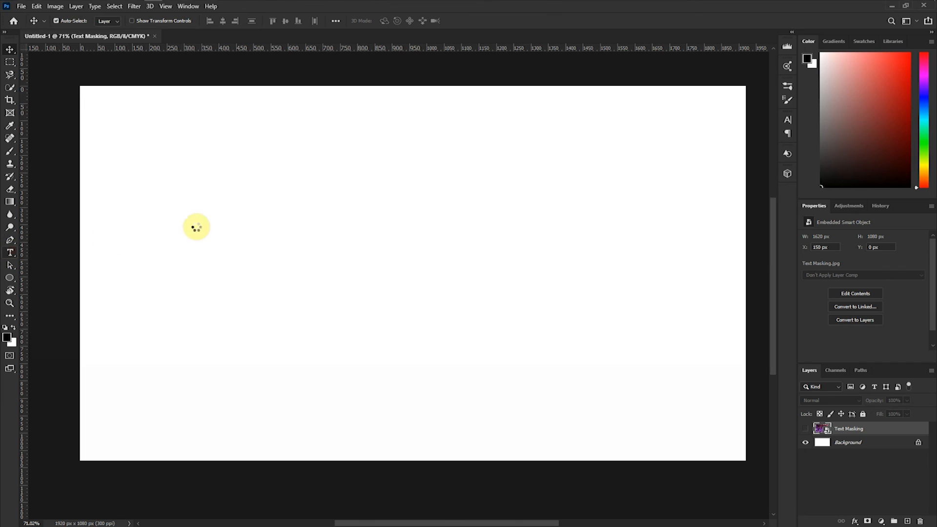
click(375, 259)
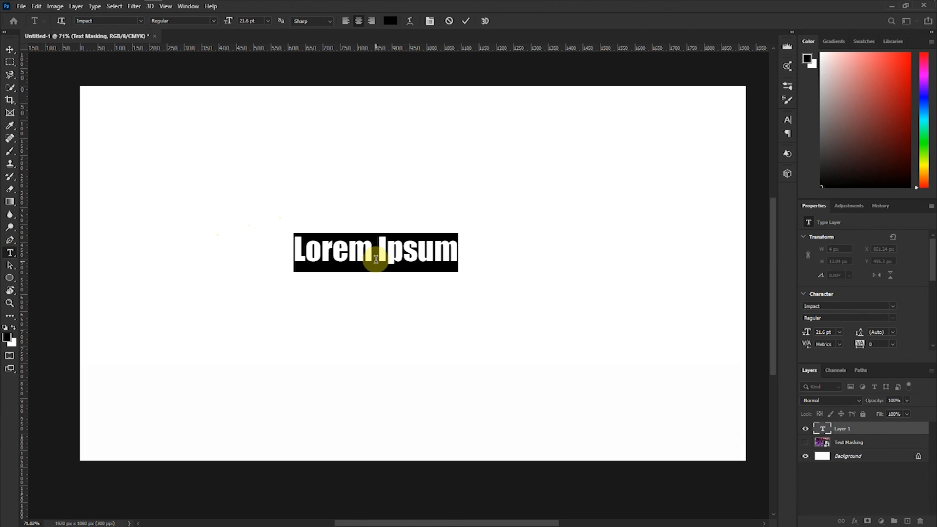
text(MASK)
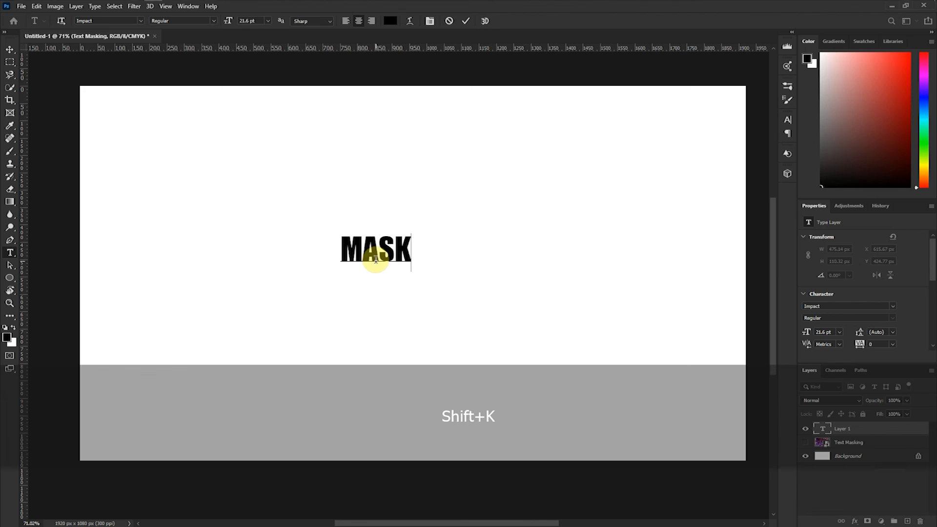
Set the MASK text to 72 pt in the MADE Soulmaze font
key(ctrl+a)
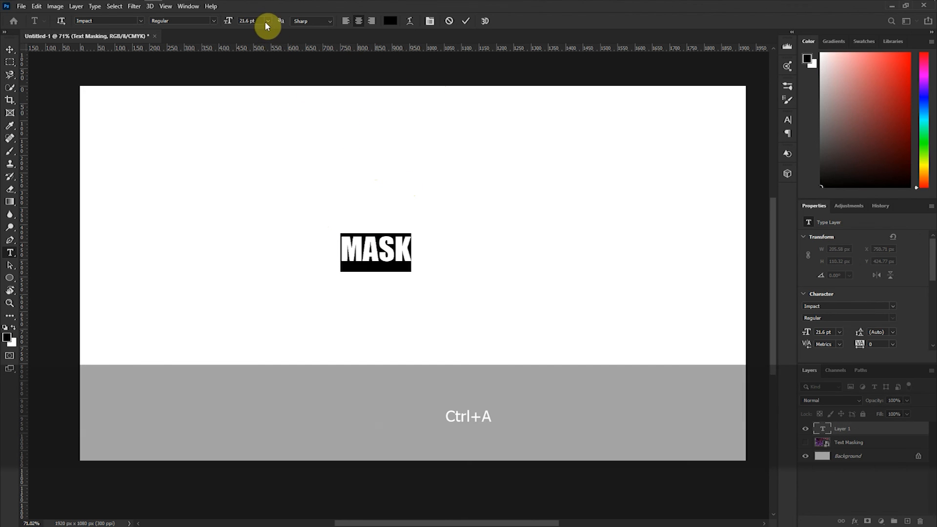
click(268, 21)
click(255, 144)
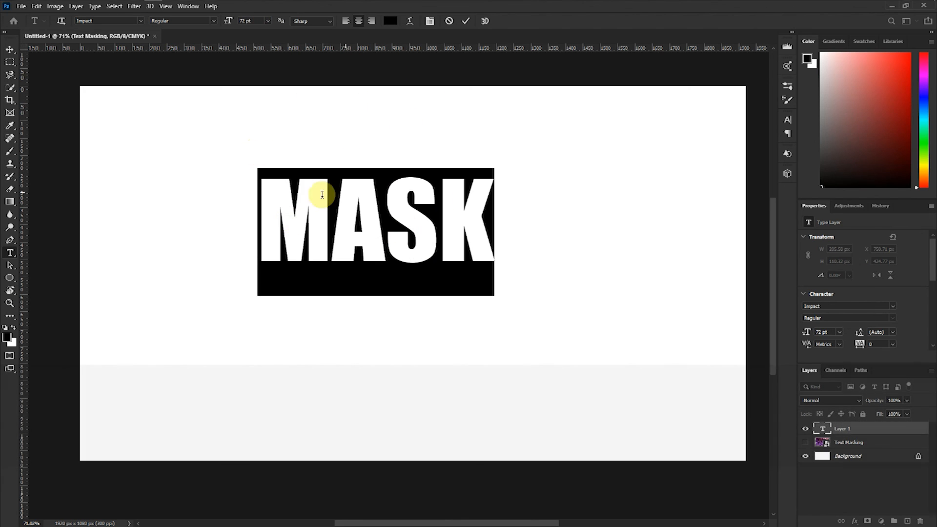
click(142, 21)
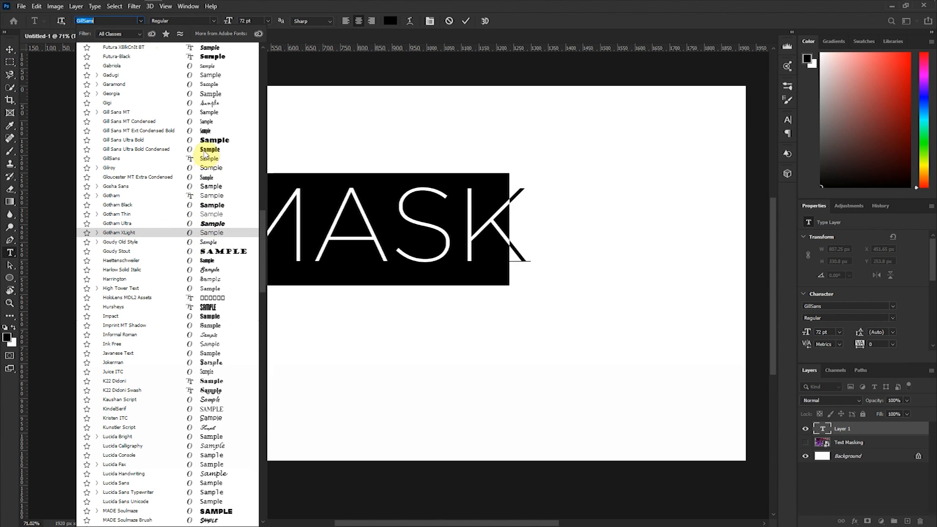
scroll(217, 254, down, 3)
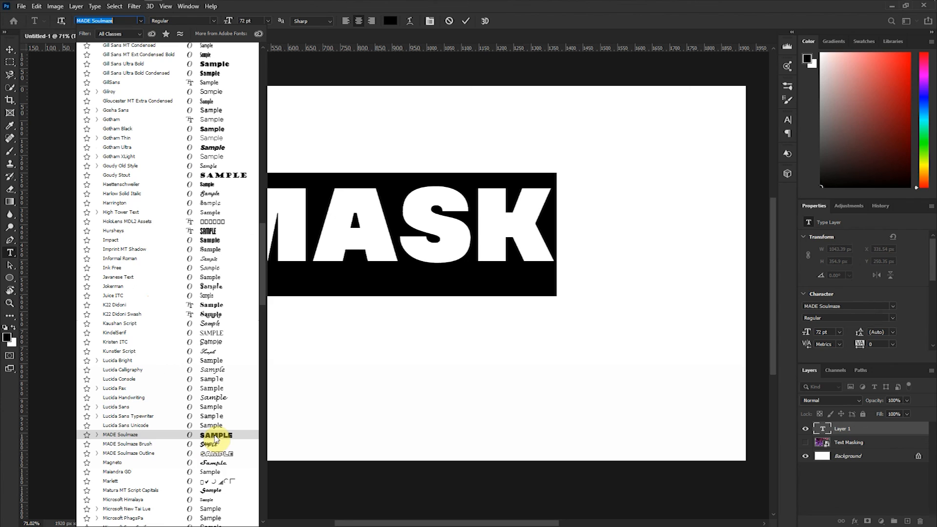
click(214, 436)
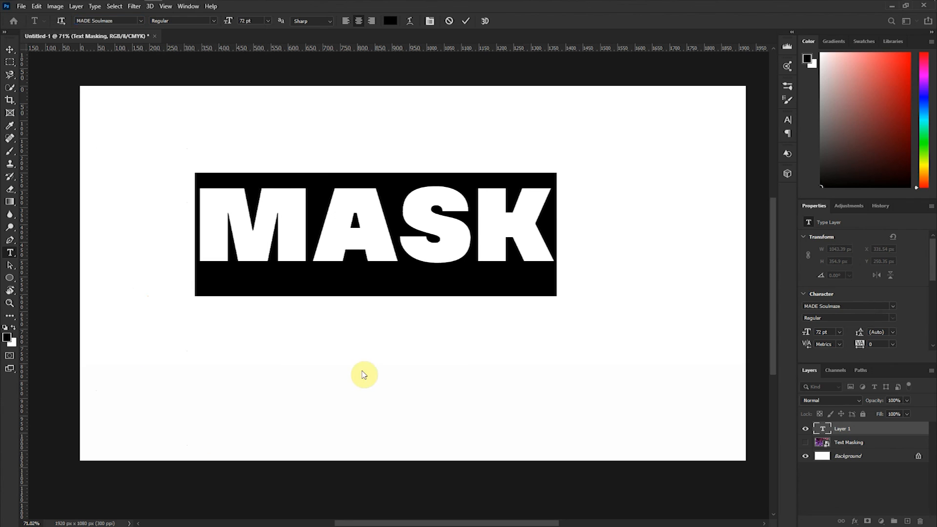
Center the MASK text horizontally and vertically on the canvas, and clear the selection
click(12, 49)
key(ctrl)
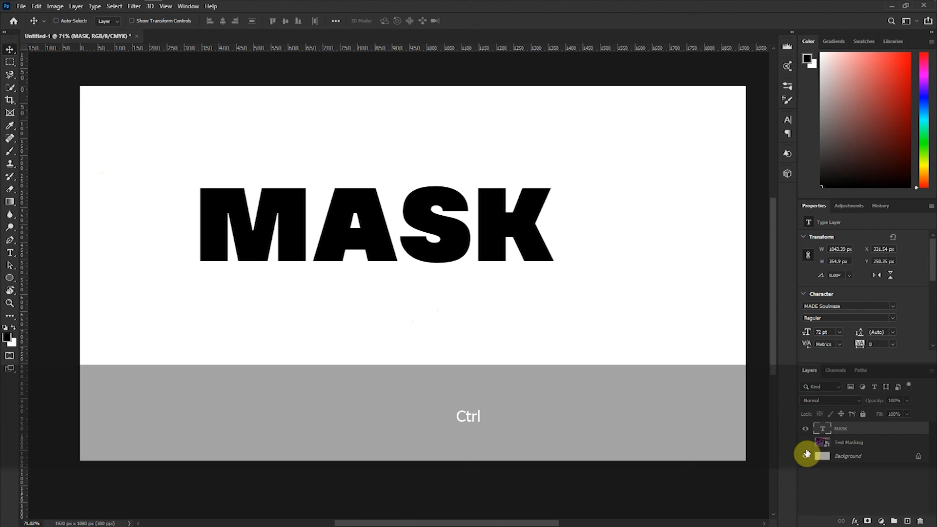
key(ctrl+a)
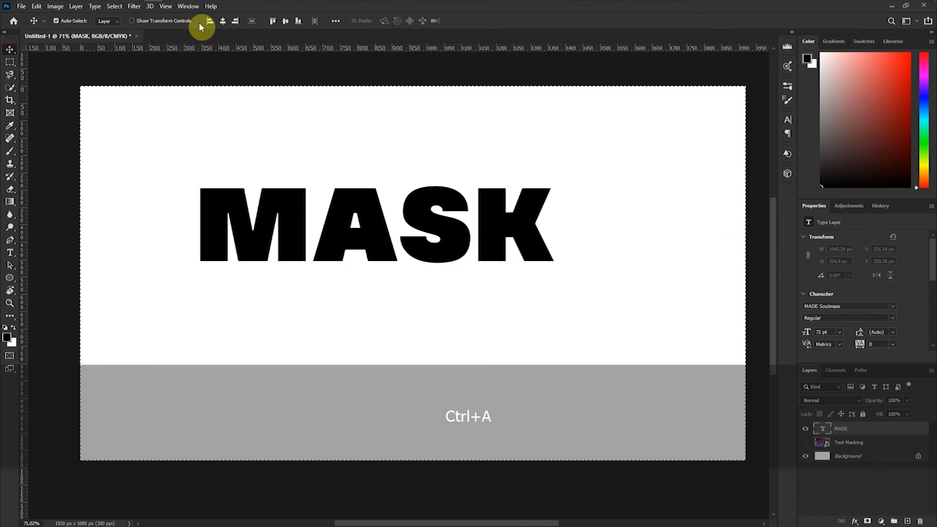
click(223, 22)
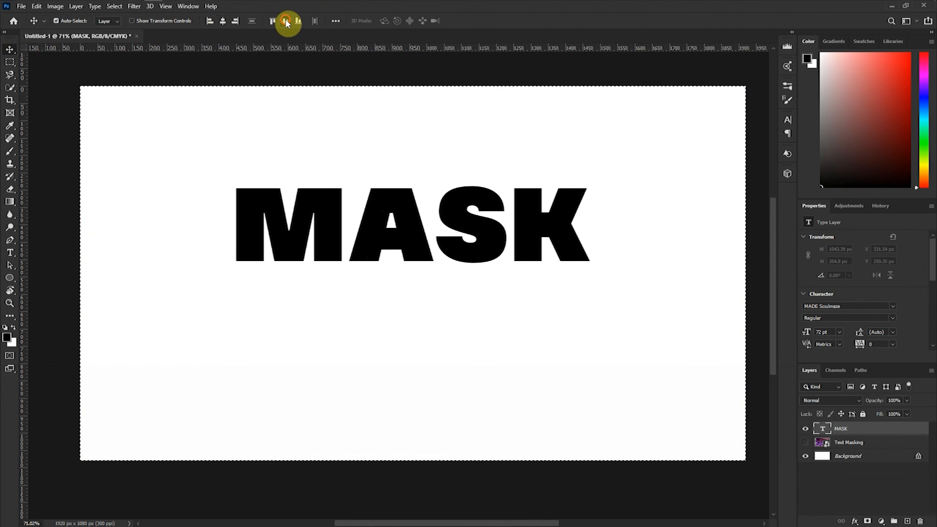
click(286, 21)
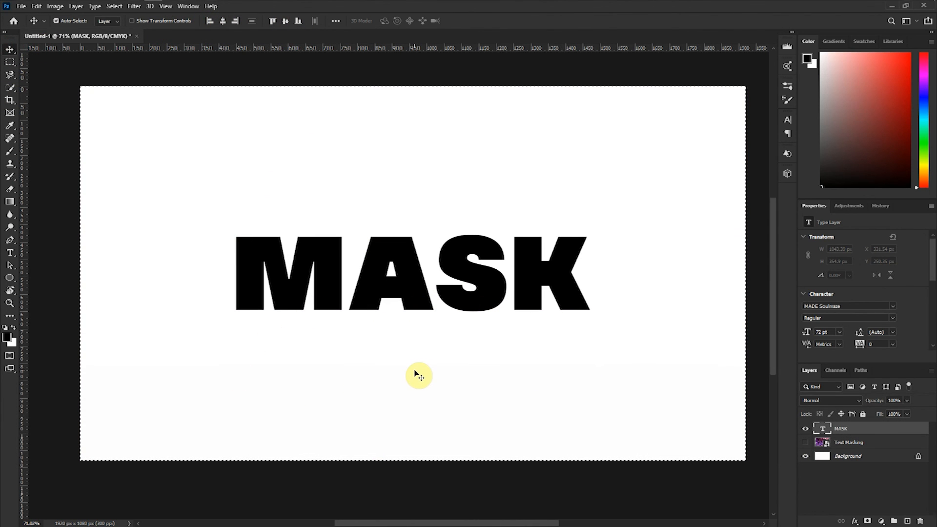
key(ctrl+d)
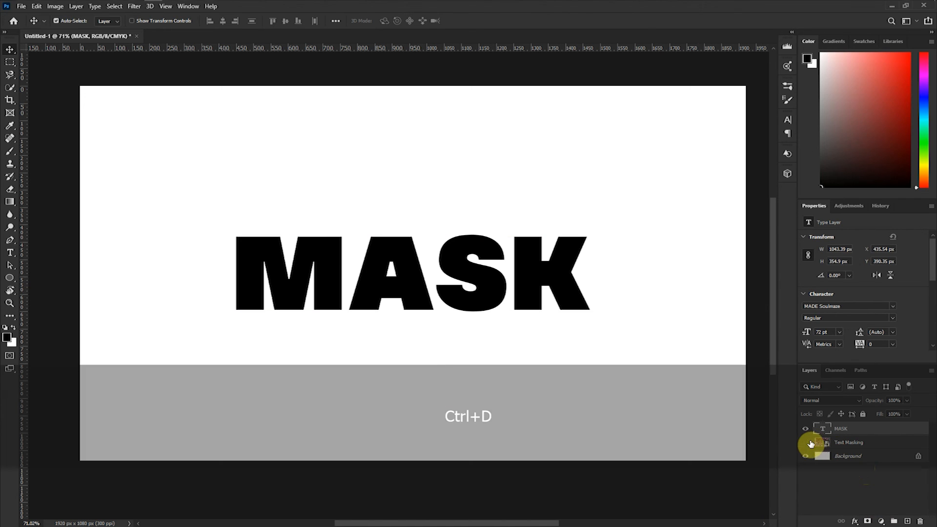
Show the Text Masking crystal photo above the MASK text layer and clip it to the letters
click(806, 429)
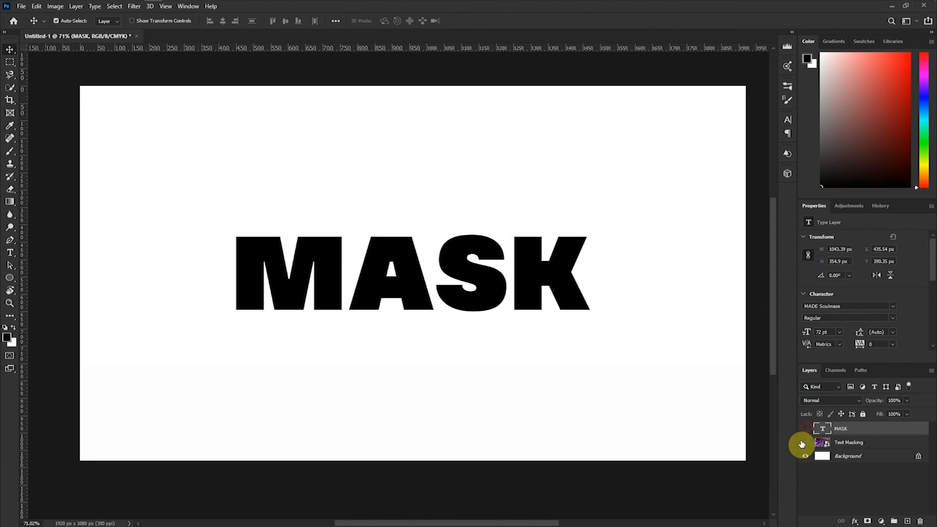
click(805, 442)
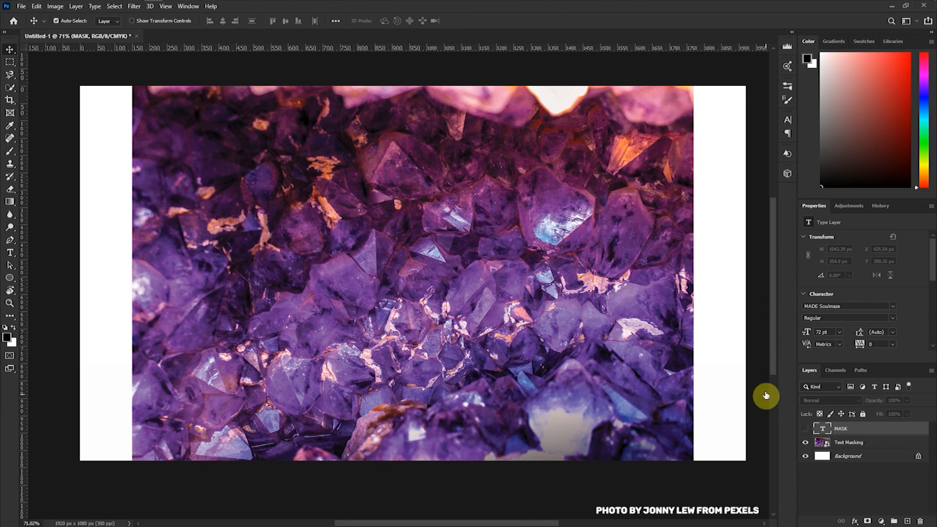
drag(850, 444, 837, 424)
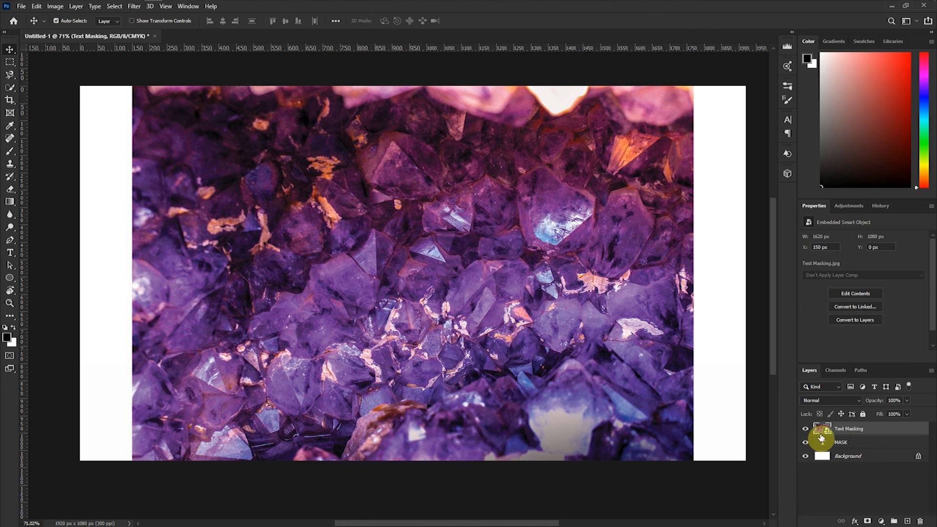
key(alt)
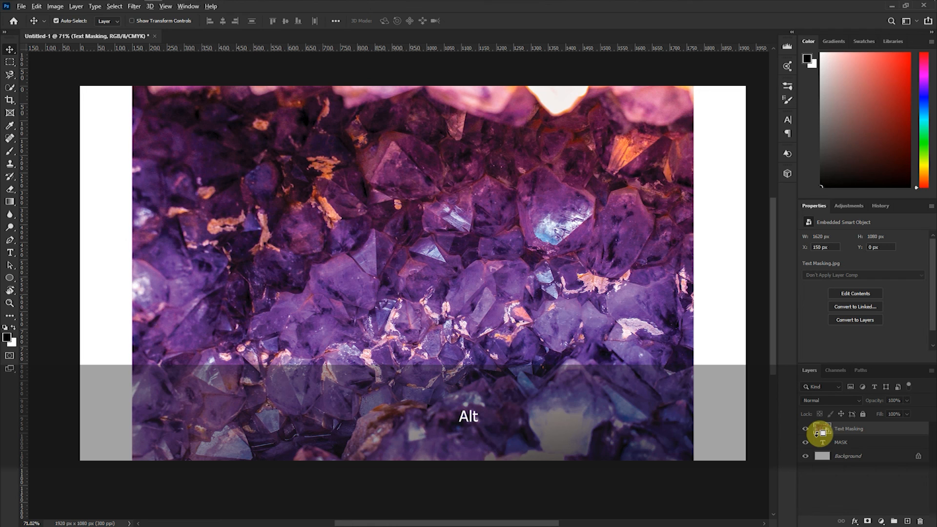
alt+click(819, 435)
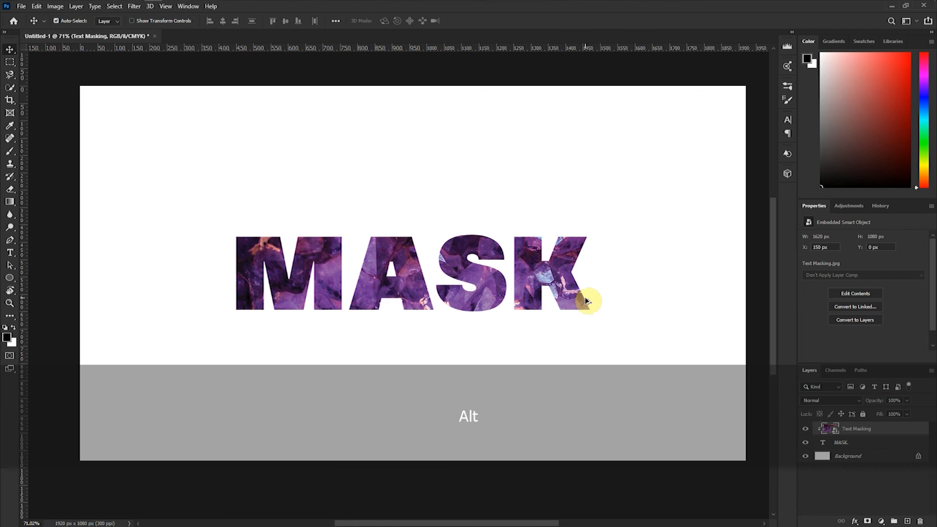